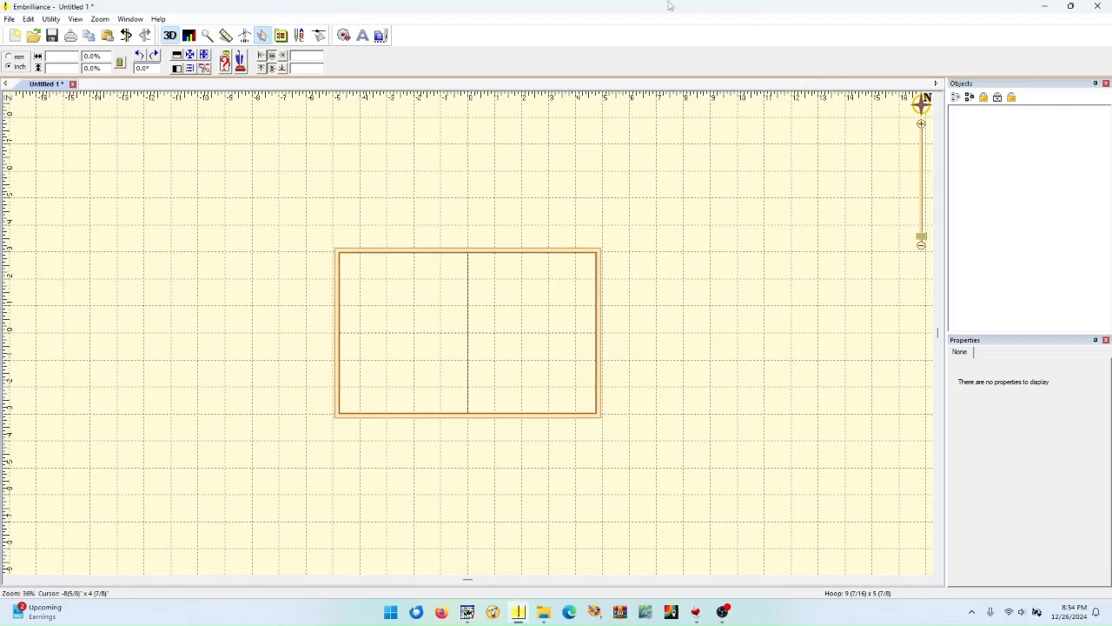
- Start a font import and bring in all the designs from the Christmas script font folder
left_click(300, 35)
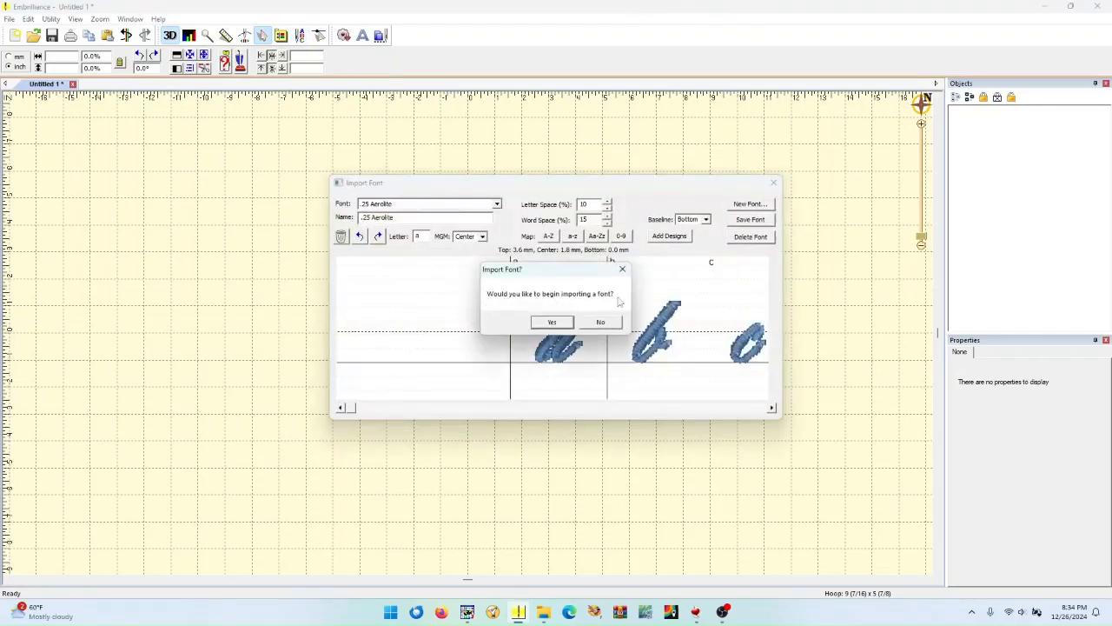
left_click(553, 322)
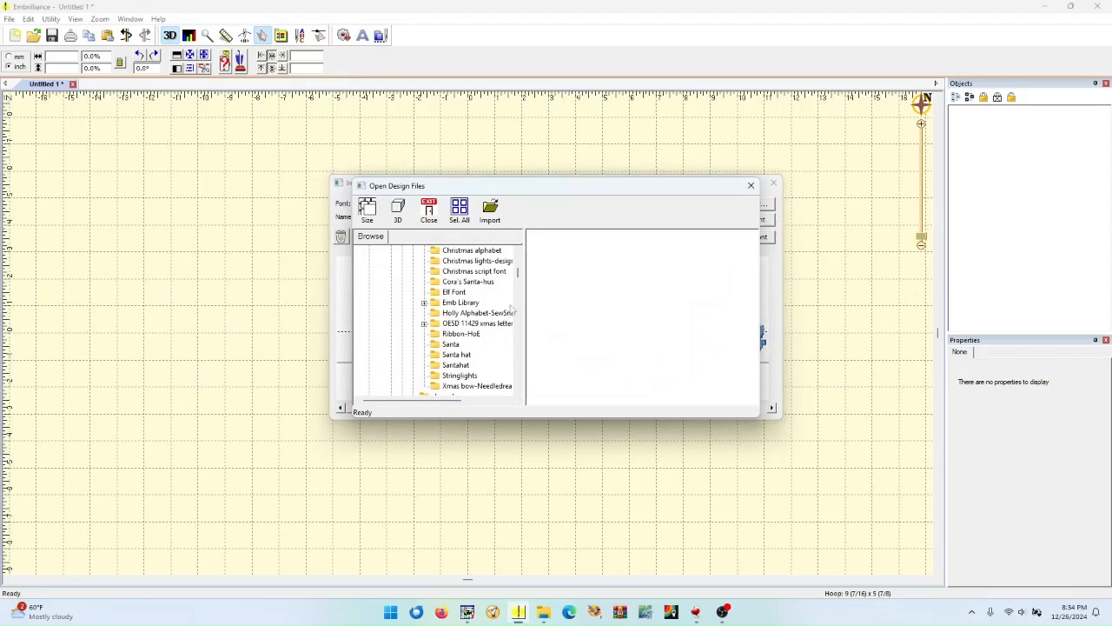
left_click(465, 271)
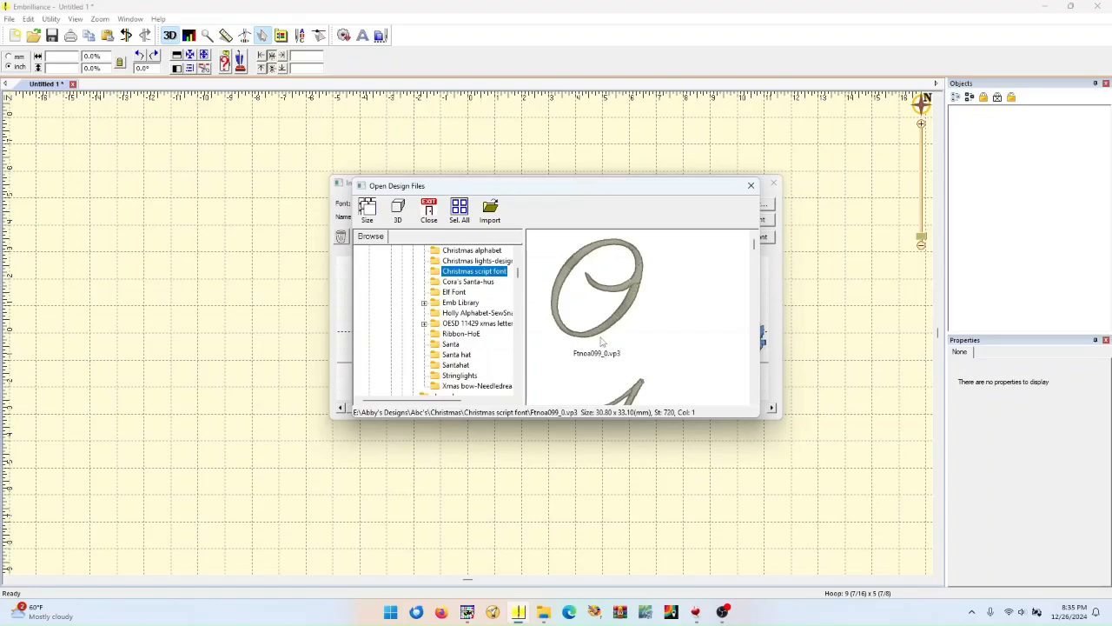
left_click(584, 273)
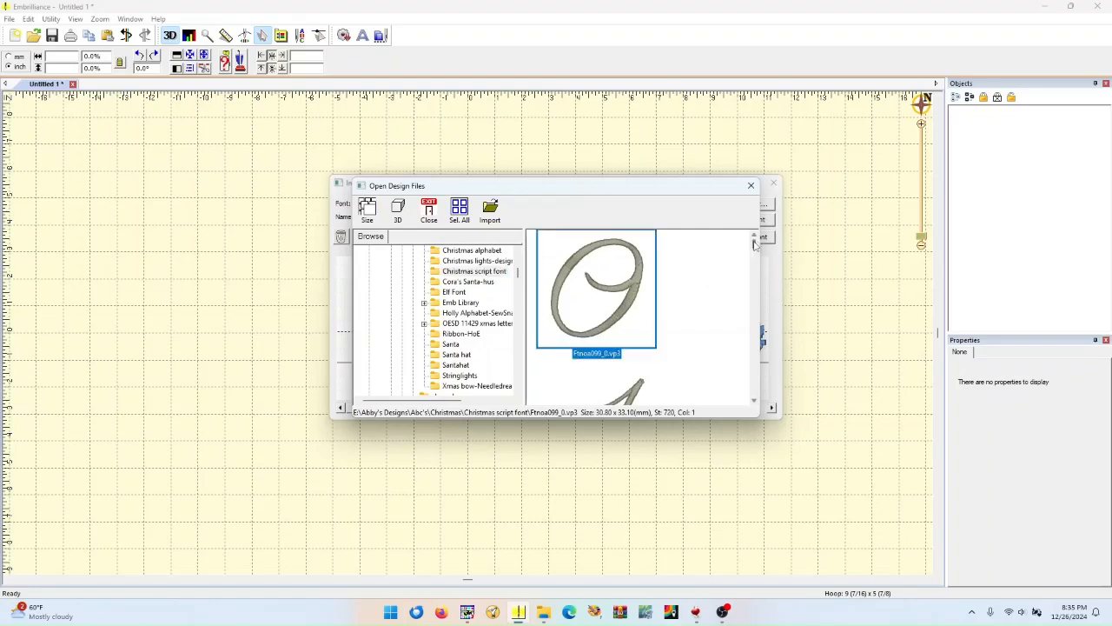
left_click_drag(754, 245, 757, 394)
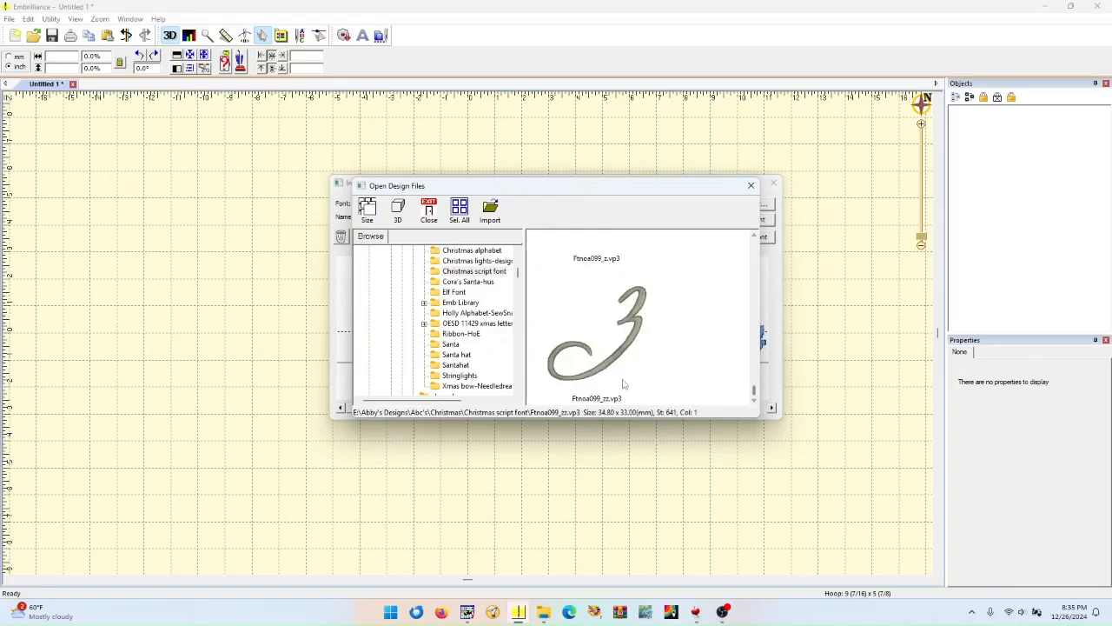
left_click(611, 372, "shift")
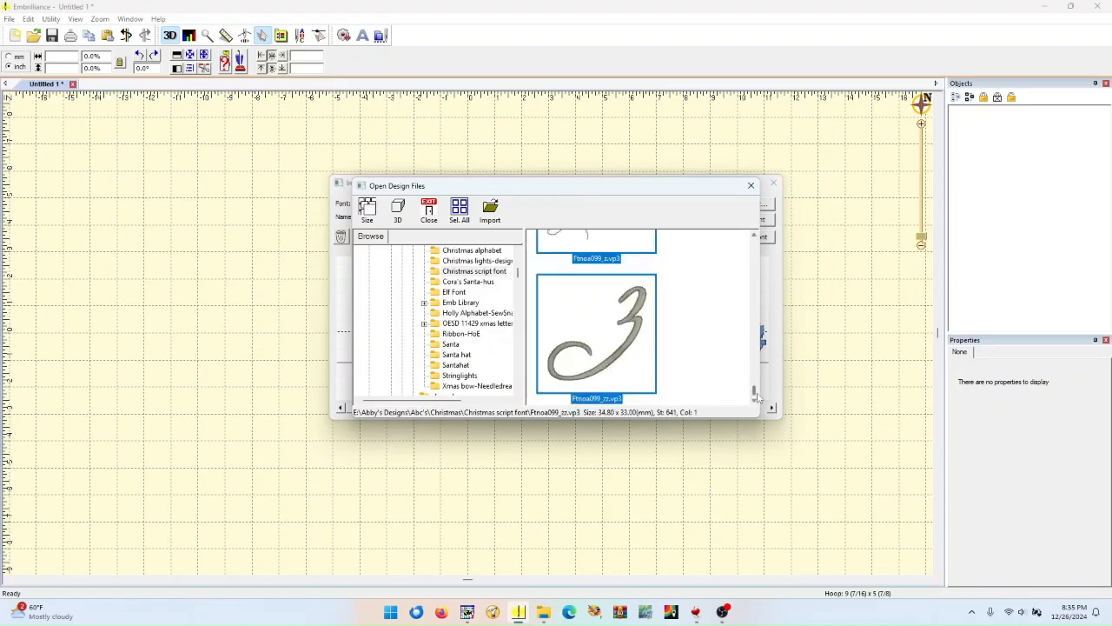
left_click_drag(754, 392, 755, 390)
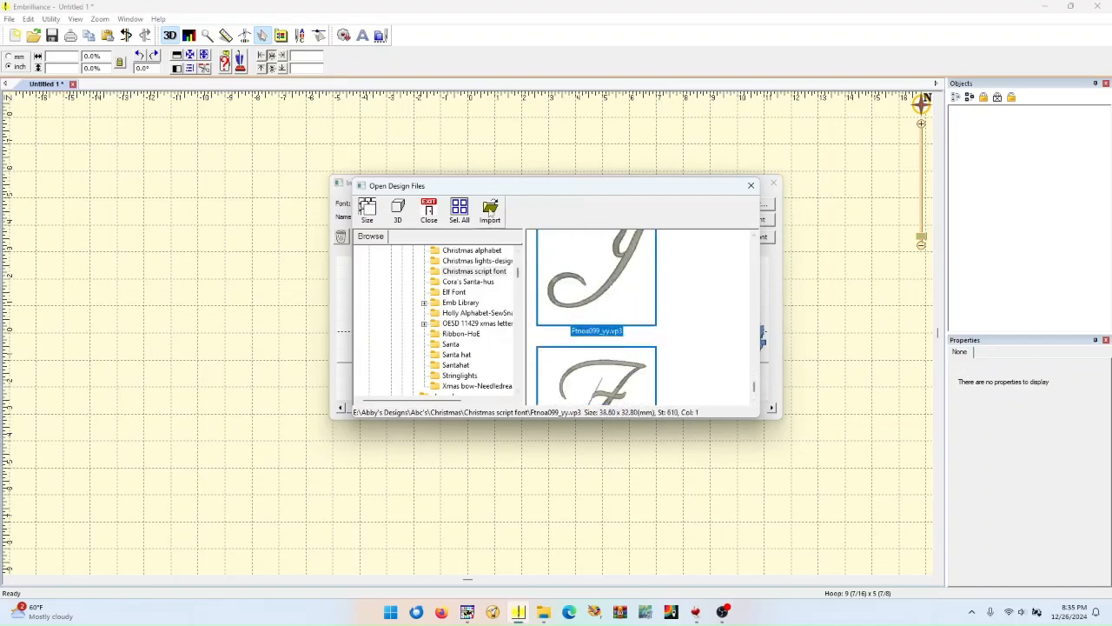
left_click(492, 211)
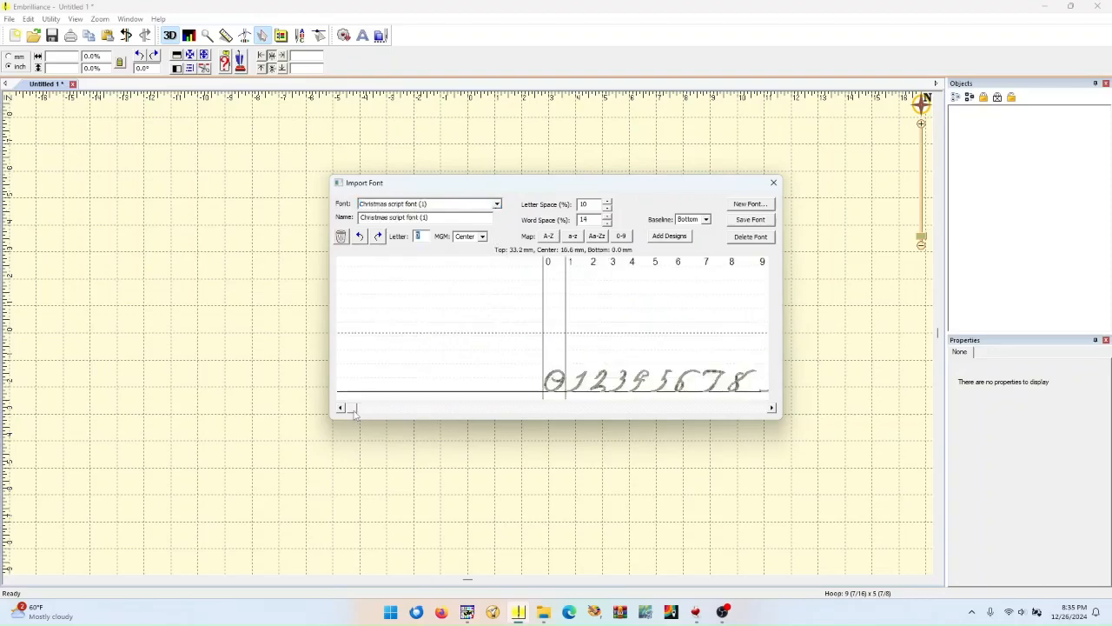
- Map the digits 0-9 onto the number designs, starting from the 0 design
mouse_move(356, 409)
left_mouse_down()
mouse_move(604, 416)
mouse_move(355, 425)
left_mouse_up()
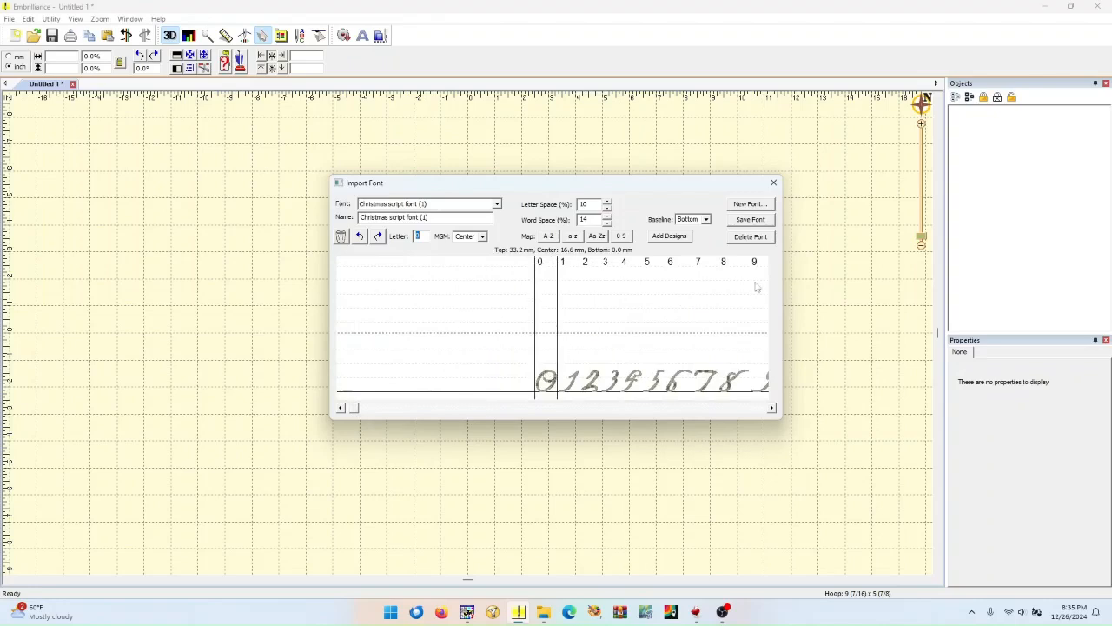
left_click(772, 408)
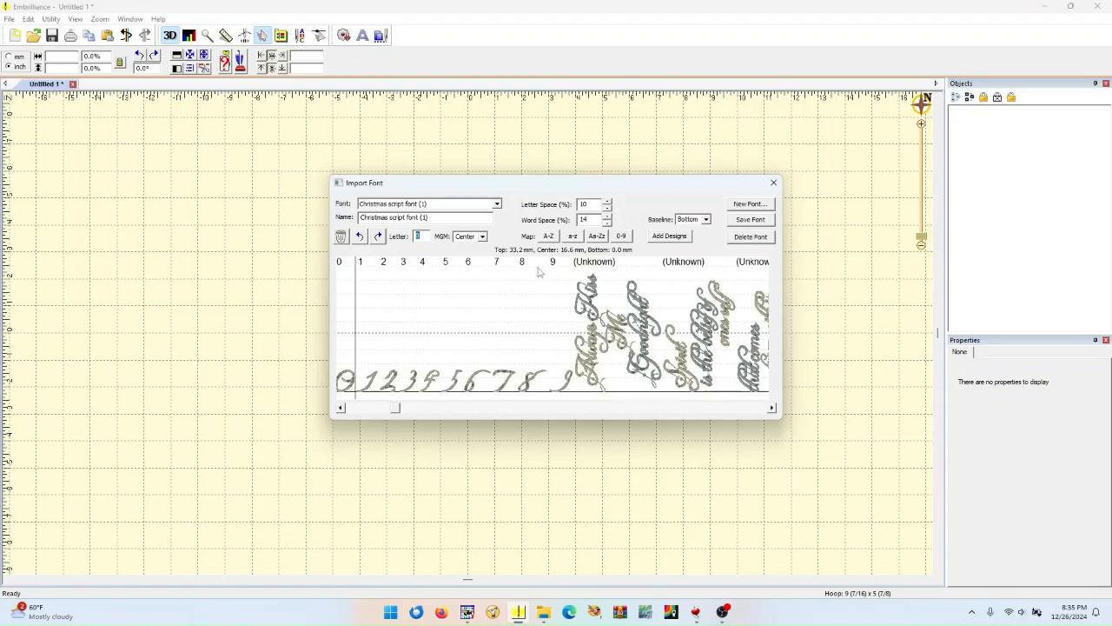
left_click(621, 237)
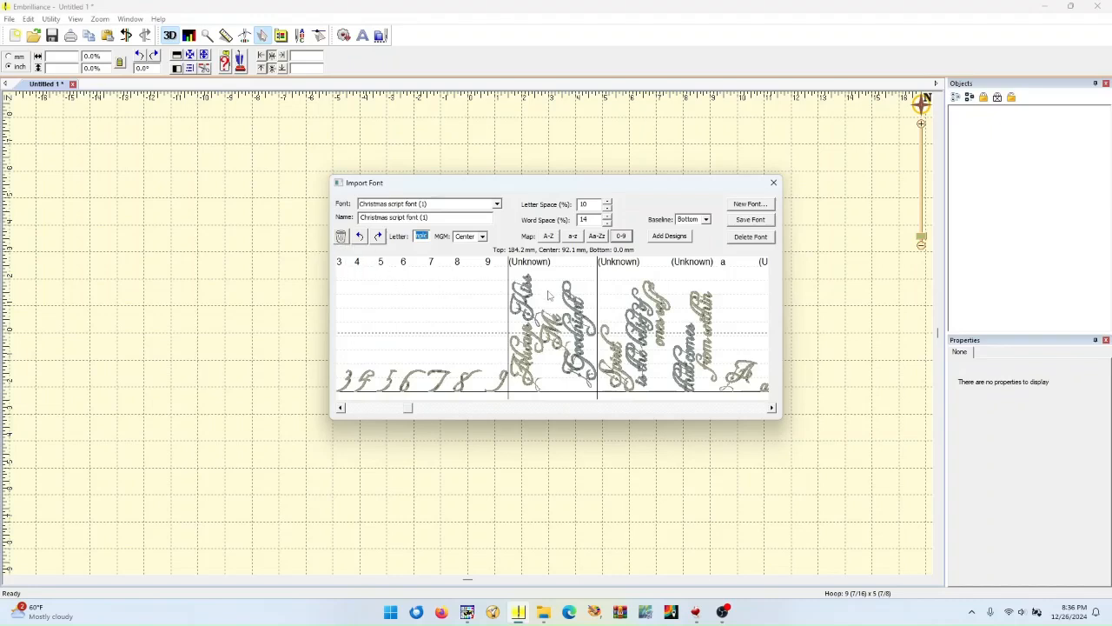
- Remove the three unmapped phrase designs between the 9 and the capital A from the font
left_click(340, 236)
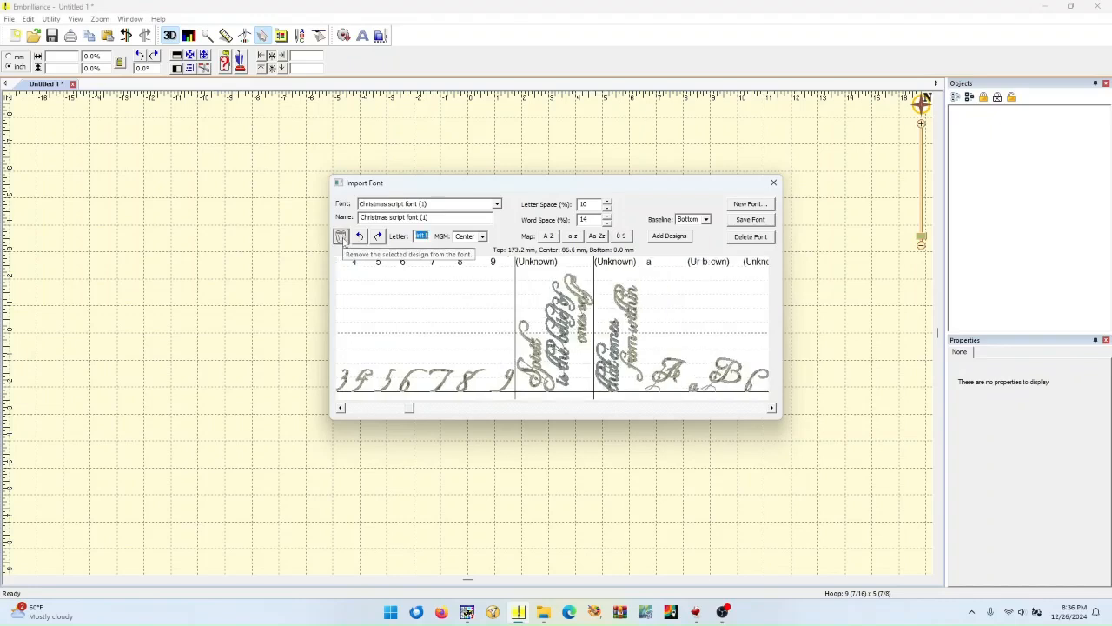
left_click(341, 236)
left_click(341, 236)
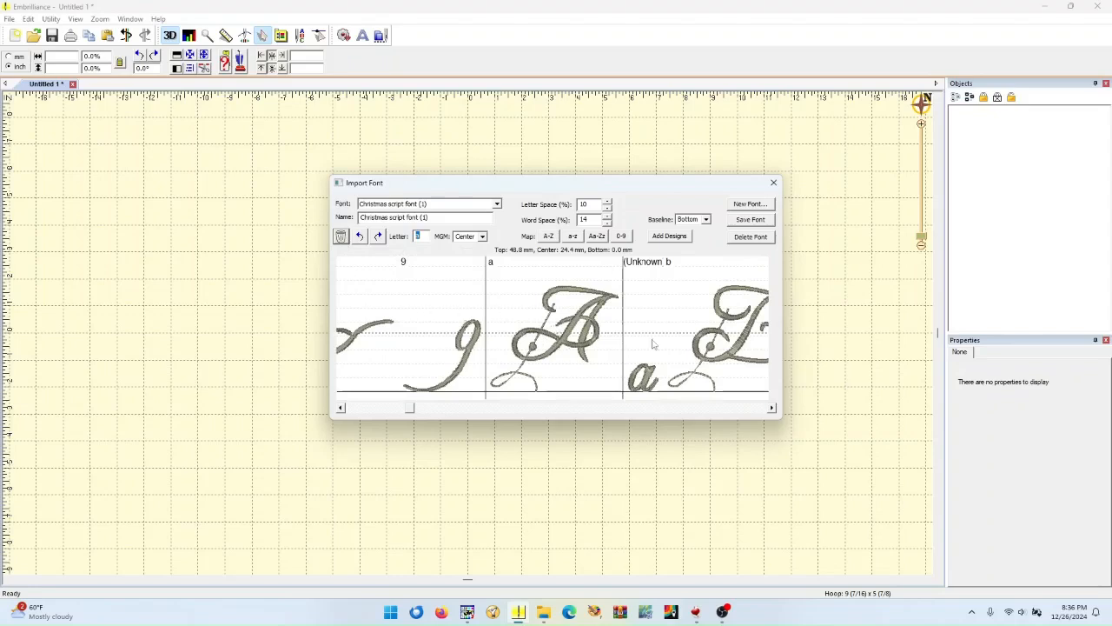
- Map alternating uppercase and lowercase letters Aa-Zz onto the designs from the capital A forward
left_click_drag(410, 410, 423, 413)
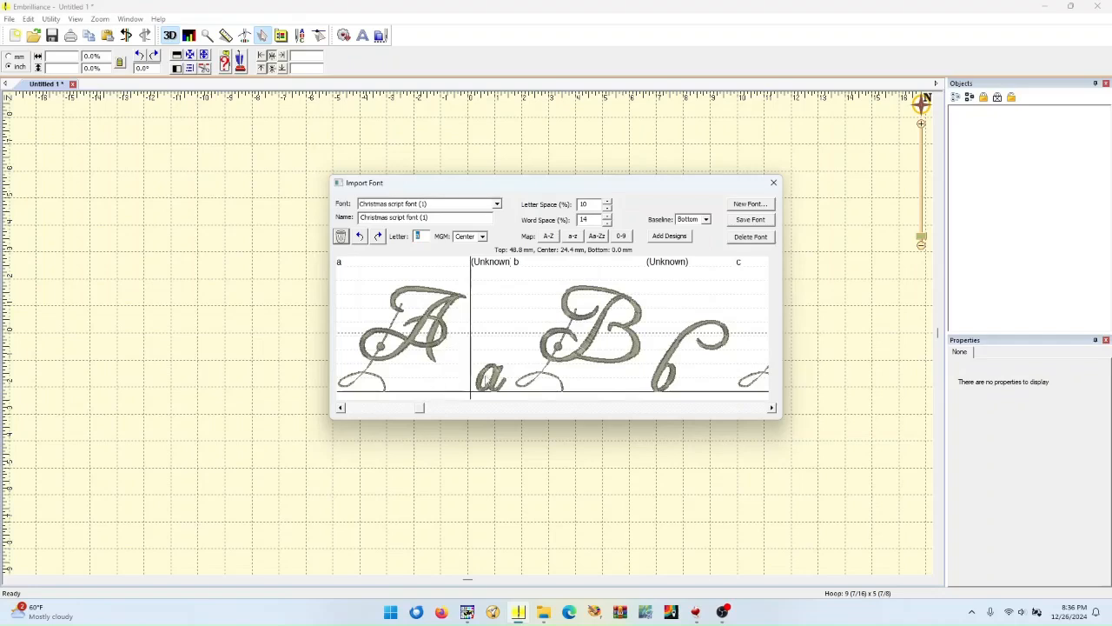
left_click(429, 408)
left_click_drag(460, 409, 412, 423)
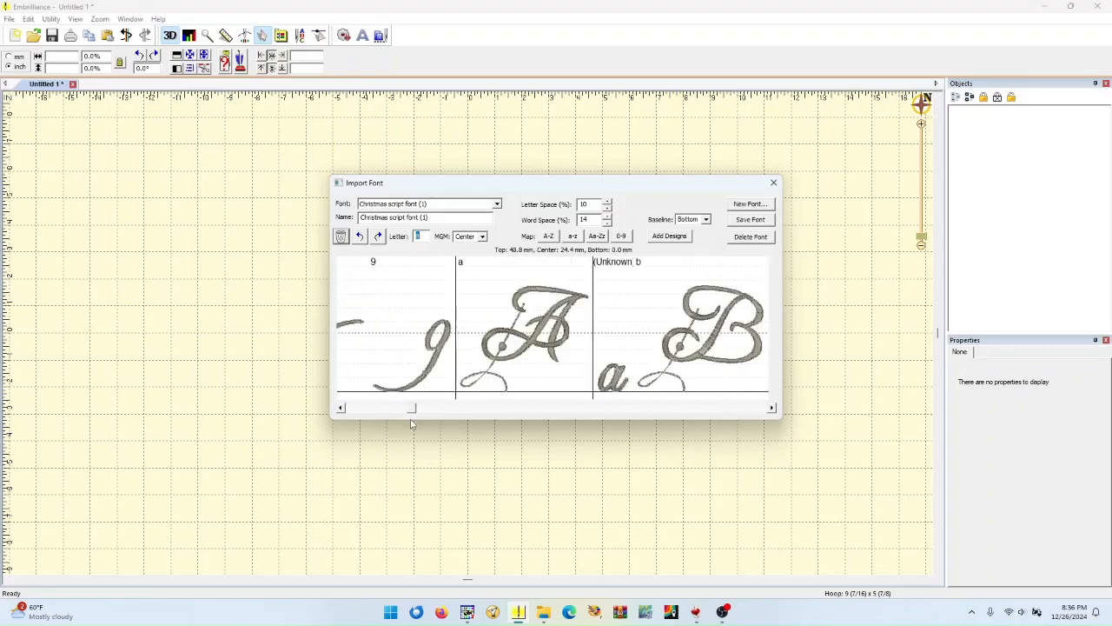
left_click(497, 300)
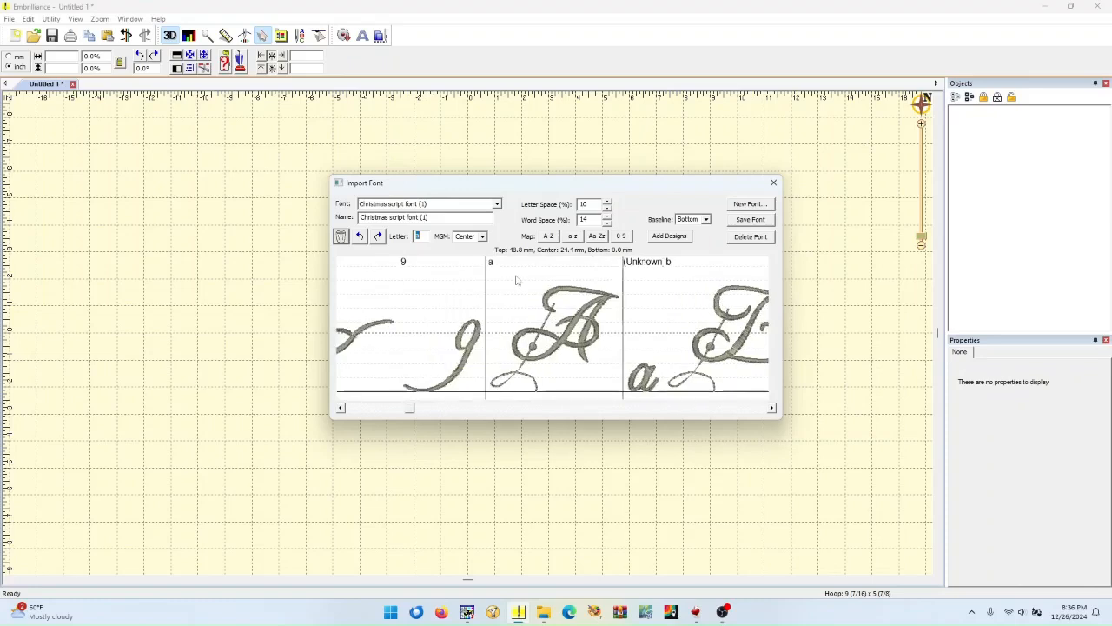
left_click(597, 238)
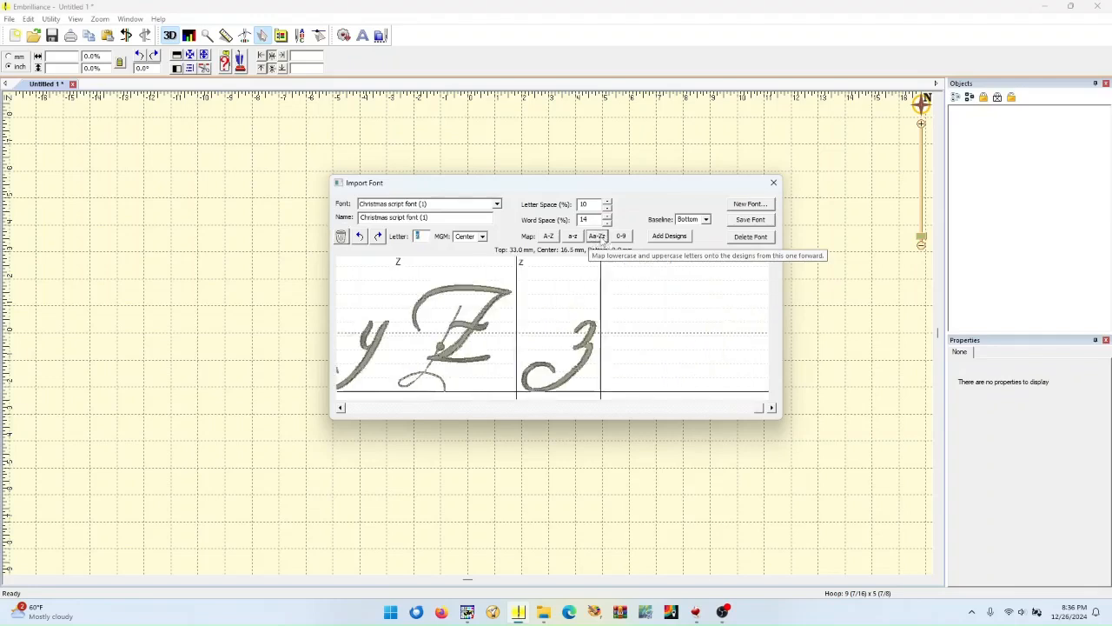
- Check the character assigned to each letter and number design, from Z back to the digits
left_click(340, 407)
left_click(421, 409)
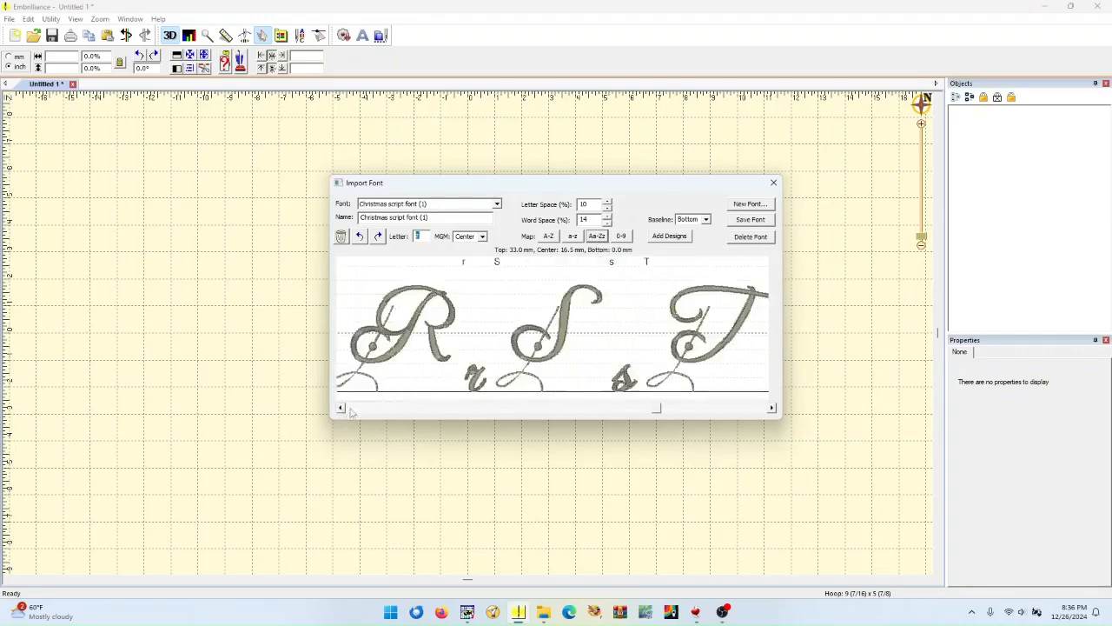
left_click(390, 409)
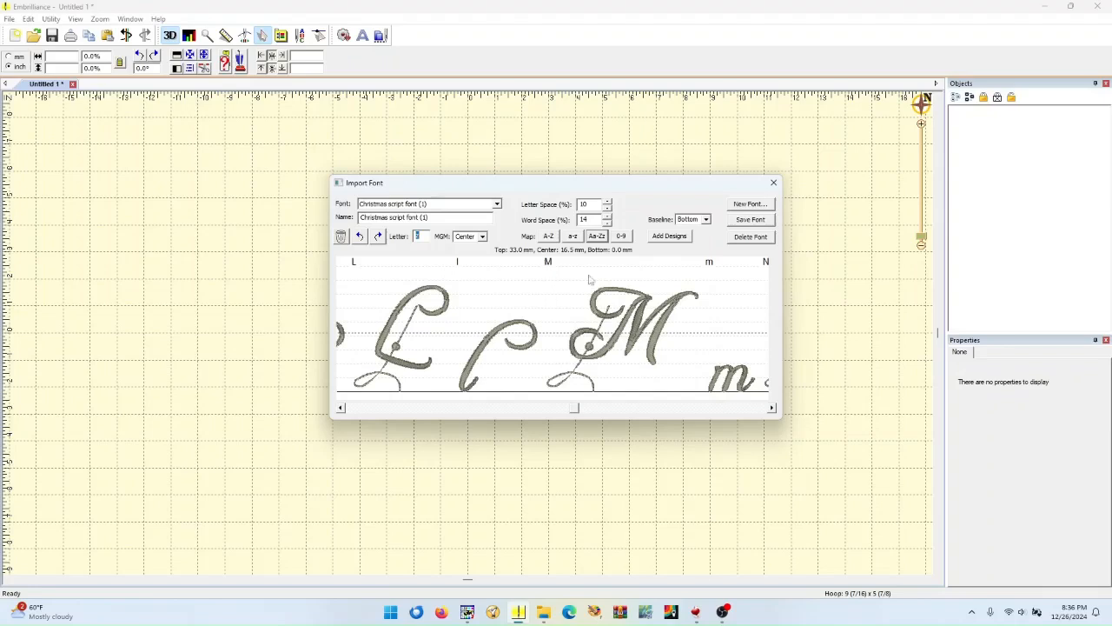
left_click(461, 410)
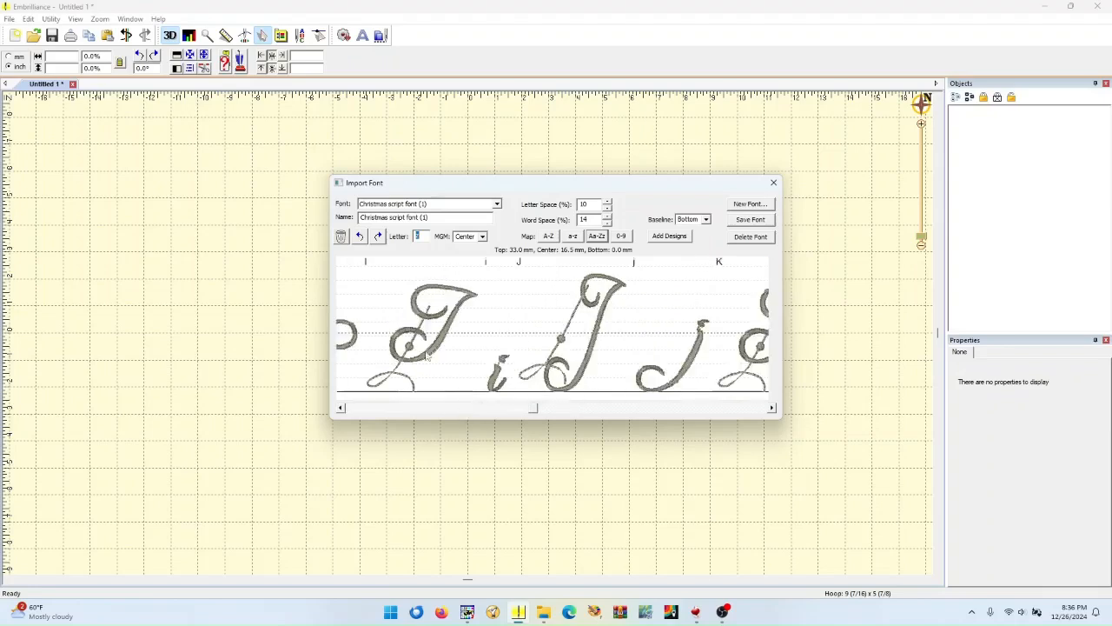
left_click(416, 409)
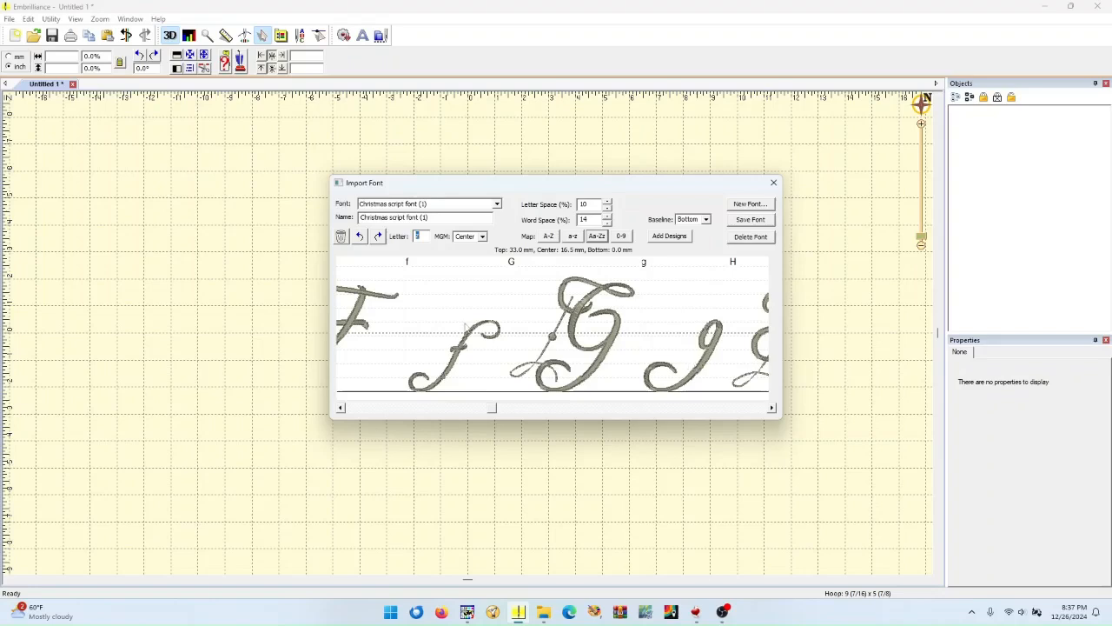
left_click(340, 407)
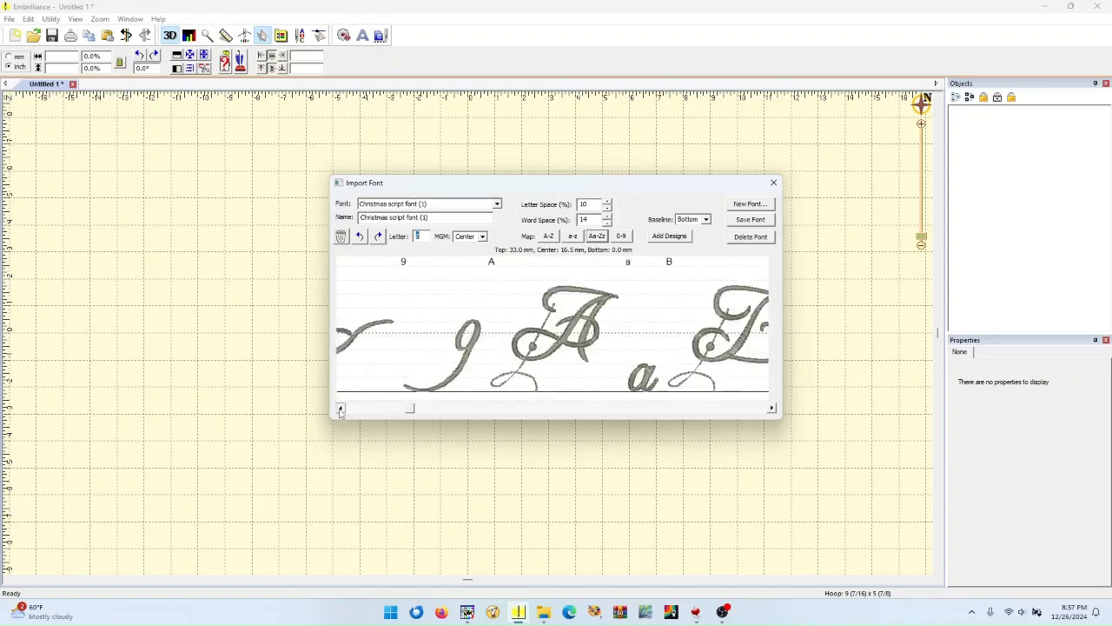
left_click(341, 409)
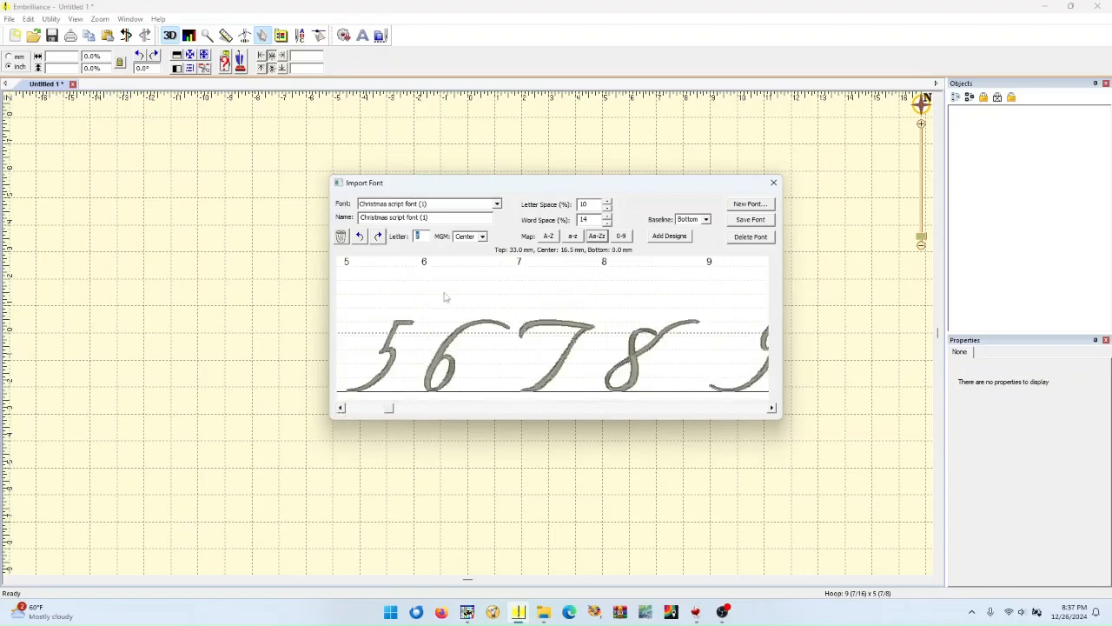
- Rename the font as Hol FTNA Christmas script, save it and close the font import dialog
left_click(361, 217)
type("Hol ")
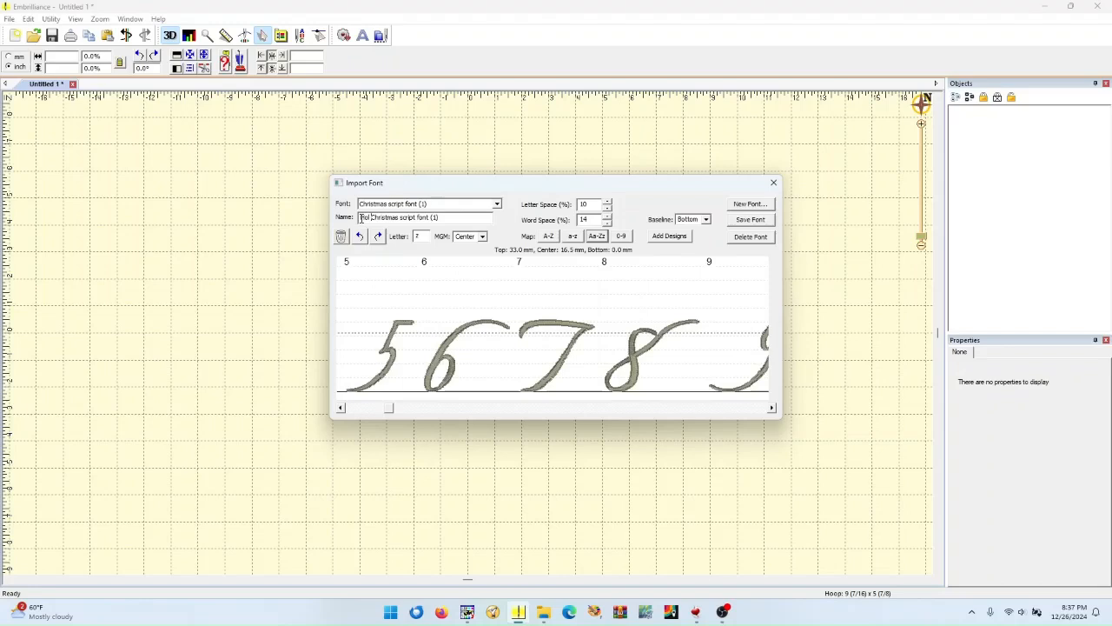
type("FTNA")
type("t")
left_click(742, 219)
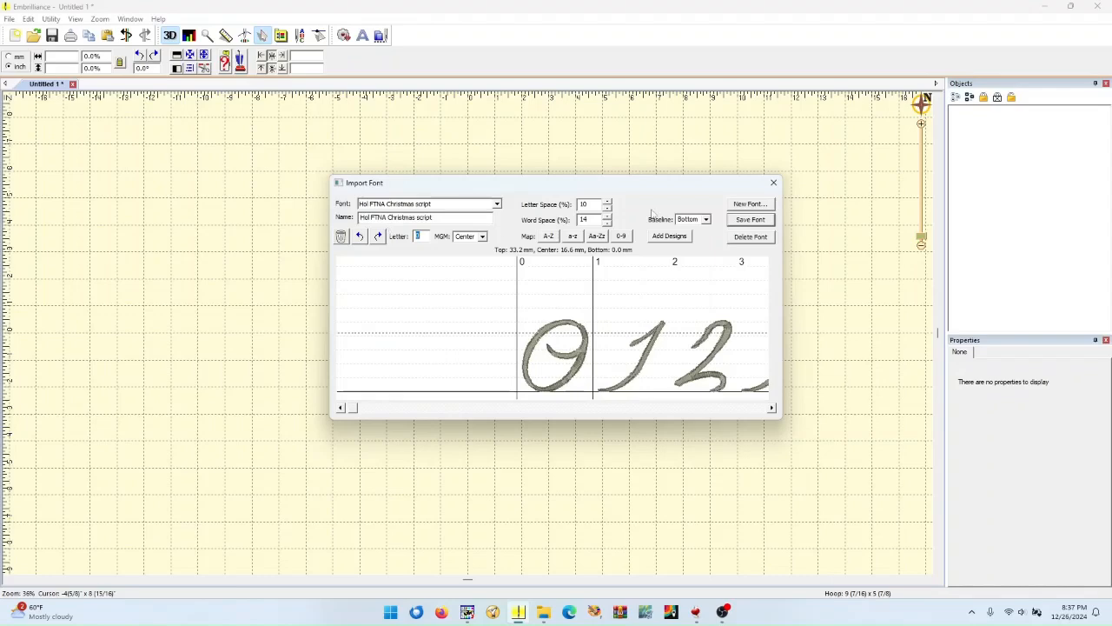
left_click(773, 182)
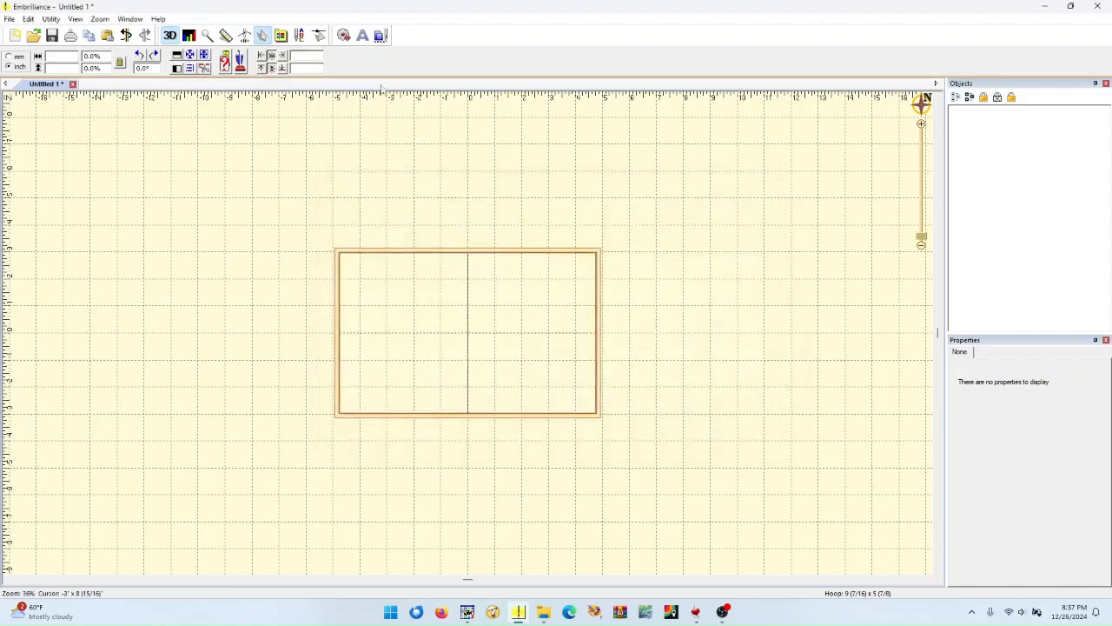
- Add a lettering object reading "Merry Christmas" and set its font to Hol FTNA Christmas script
left_click(366, 37)
left_click(1009, 390)
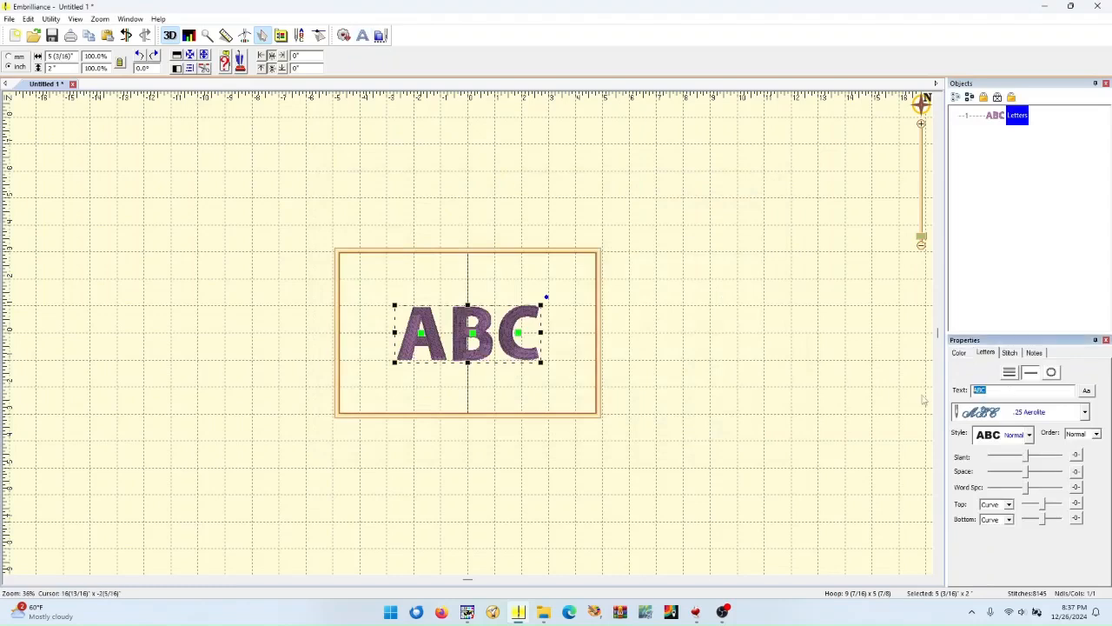
type("Merry Christmas")
left_click(1086, 414)
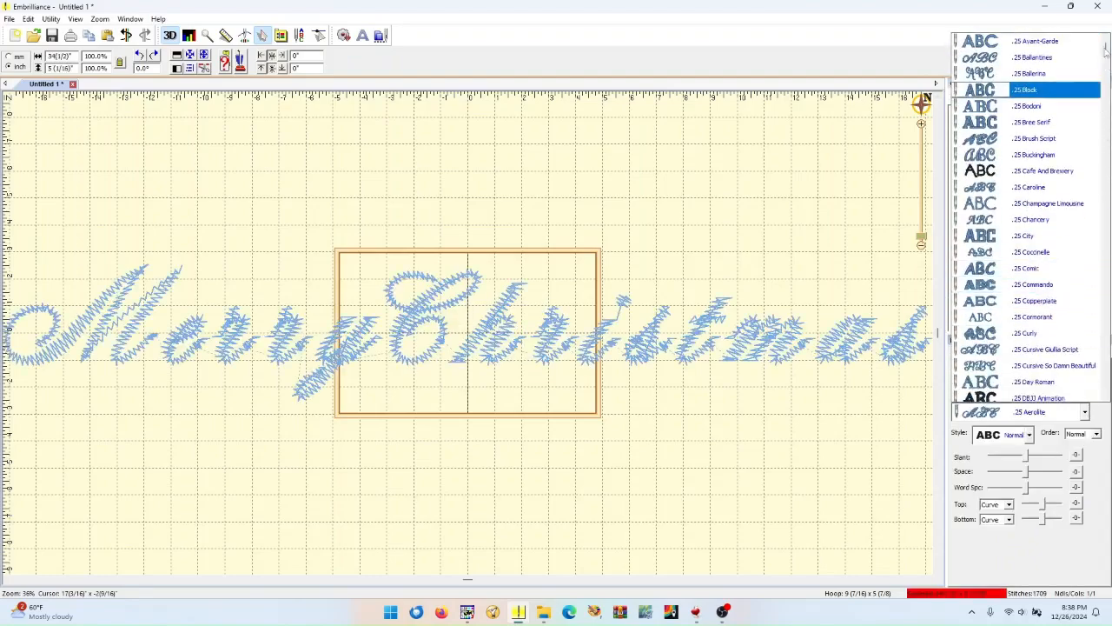
left_click_drag(1104, 48, 1105, 108)
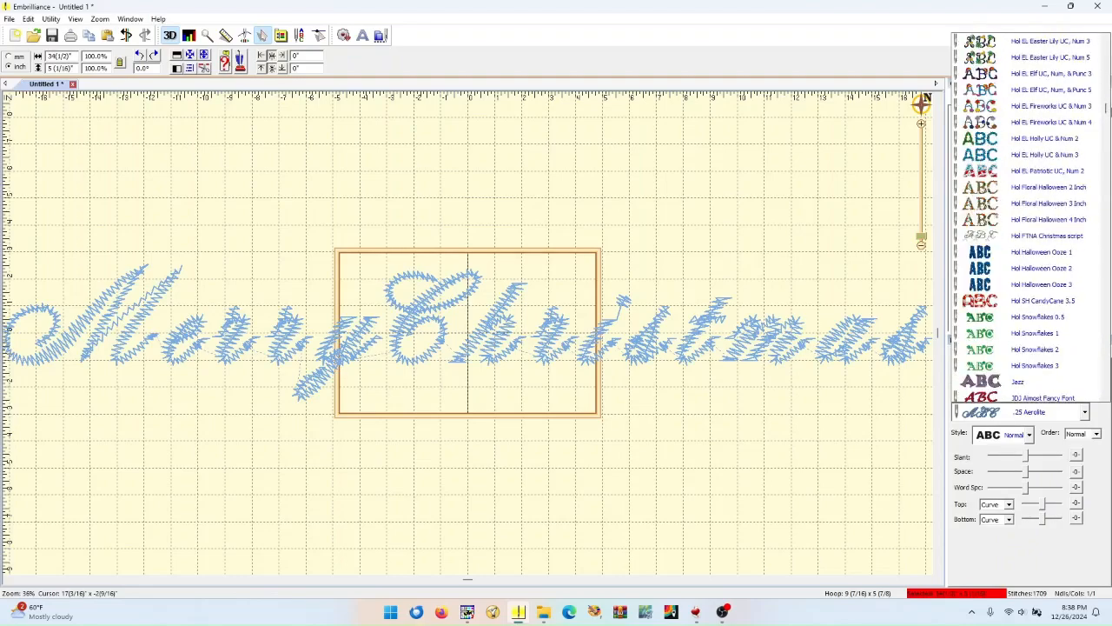
left_click(1040, 238)
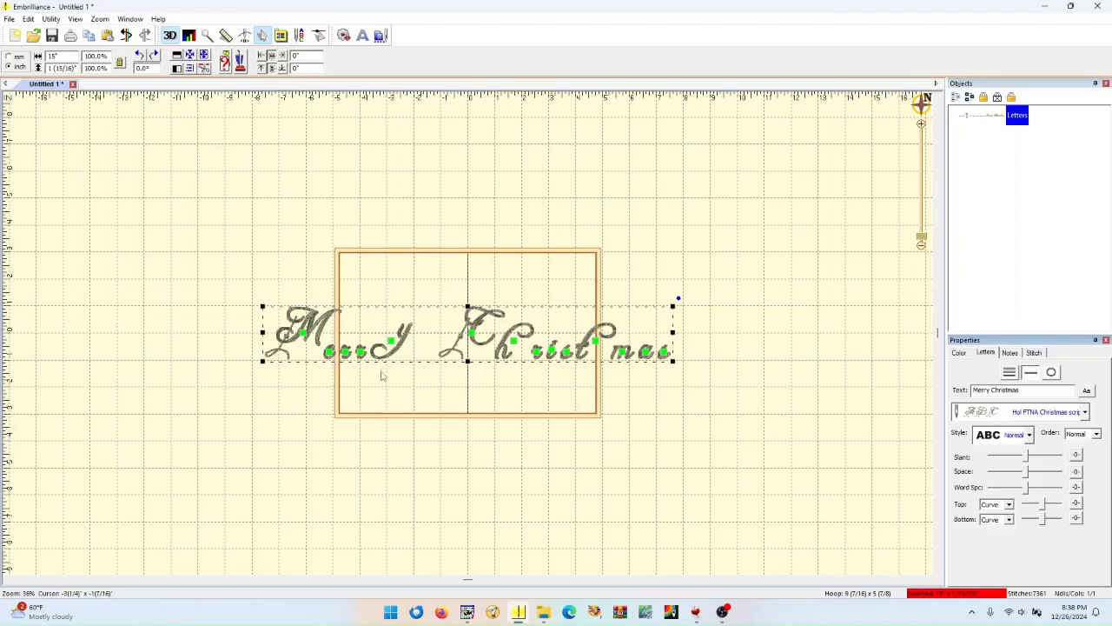
- Reopen the font import dialog without starting a new import and load Hol FTNA Christmas script for editing
left_click(300, 34)
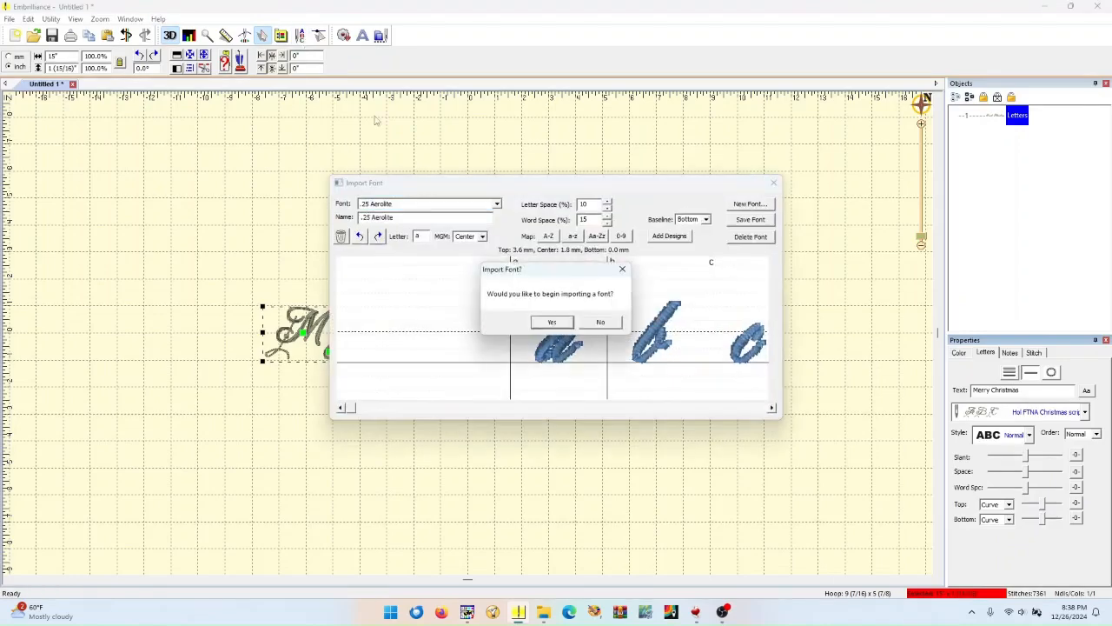
left_click(600, 322)
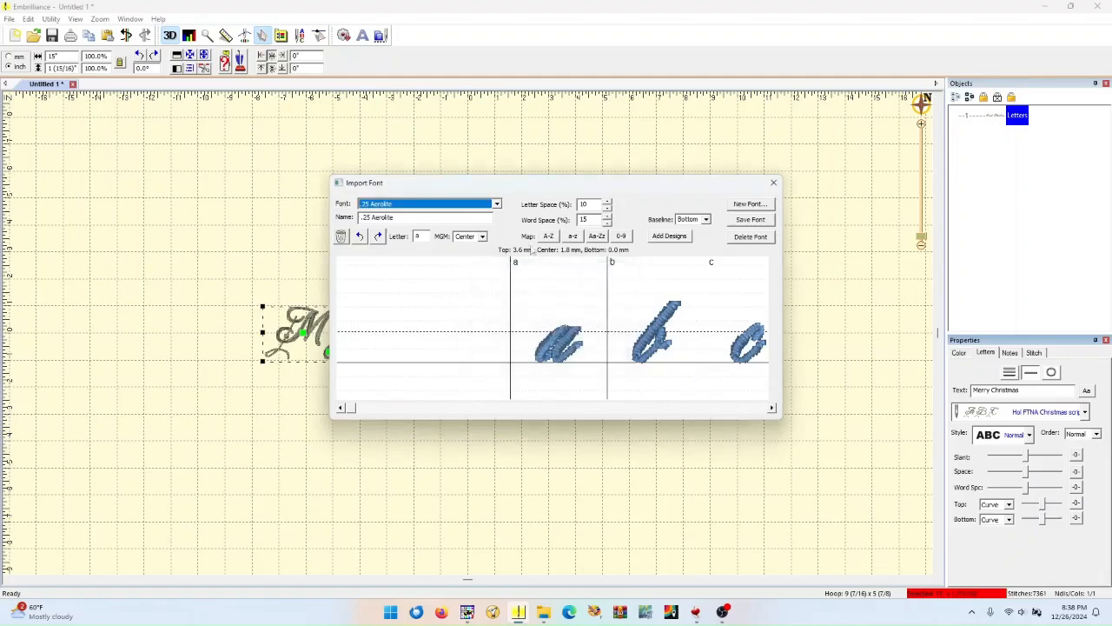
left_click(497, 204)
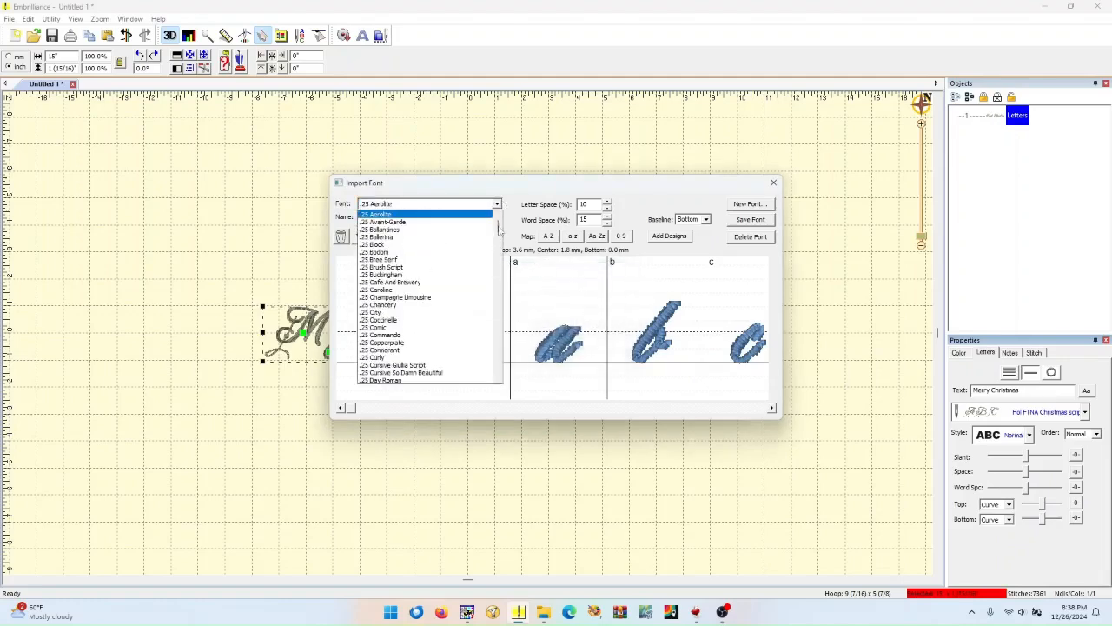
scroll(498, 227, "down", 3)
left_click_drag(498, 227, 498, 250)
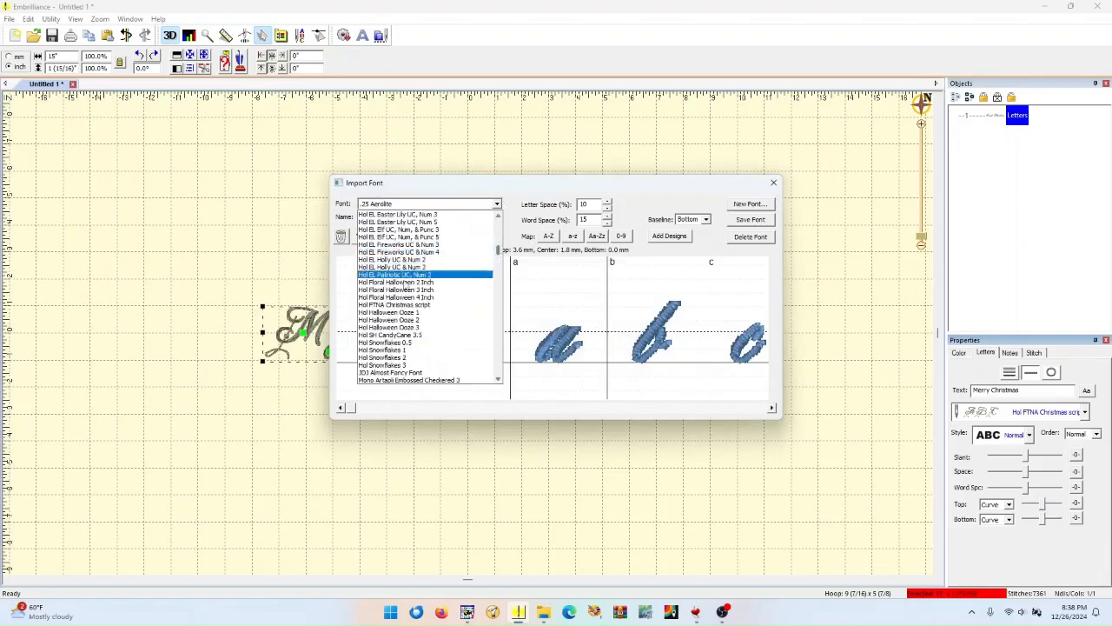
left_click(396, 306)
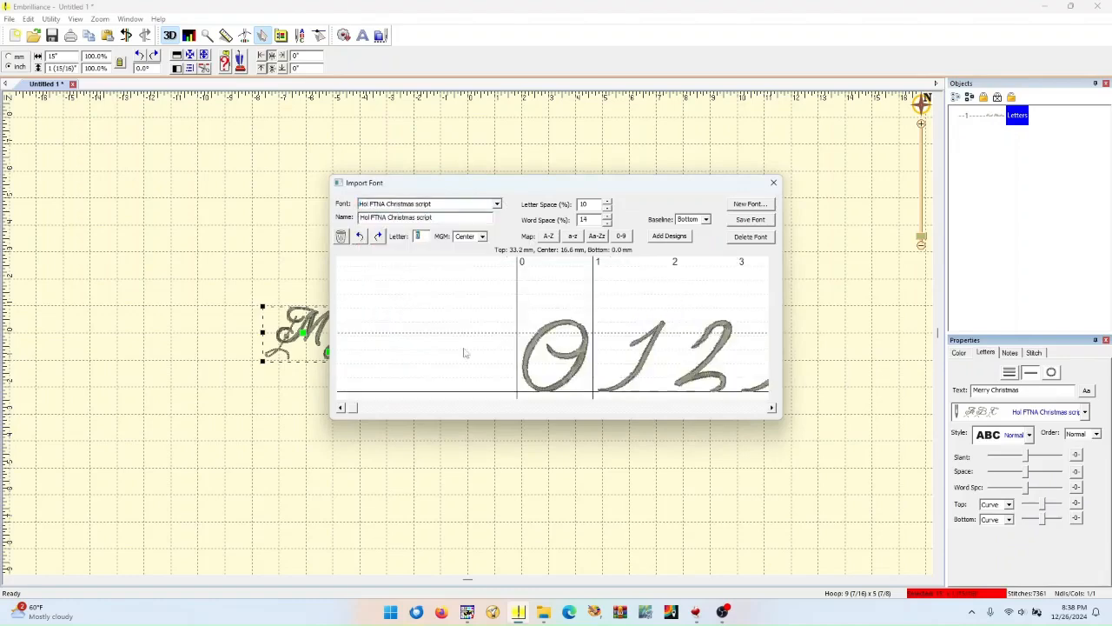
- Lower the capitals A, B, C and D so their letter bodies rest on the baseline and the ornament tails hang below
left_click_drag(351, 408, 416, 409)
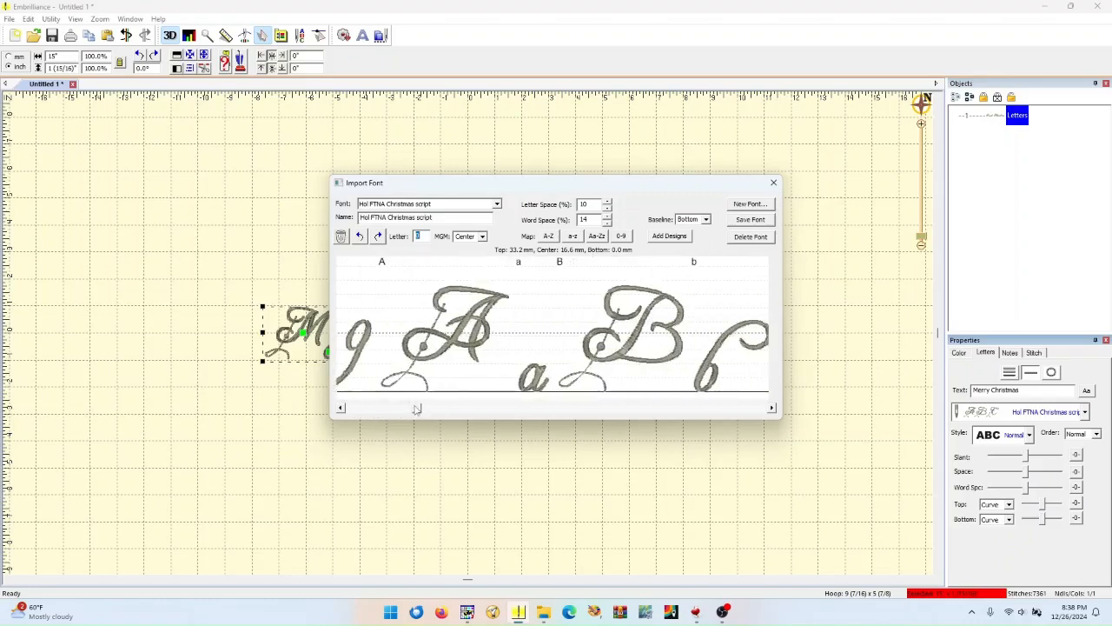
left_click(465, 326)
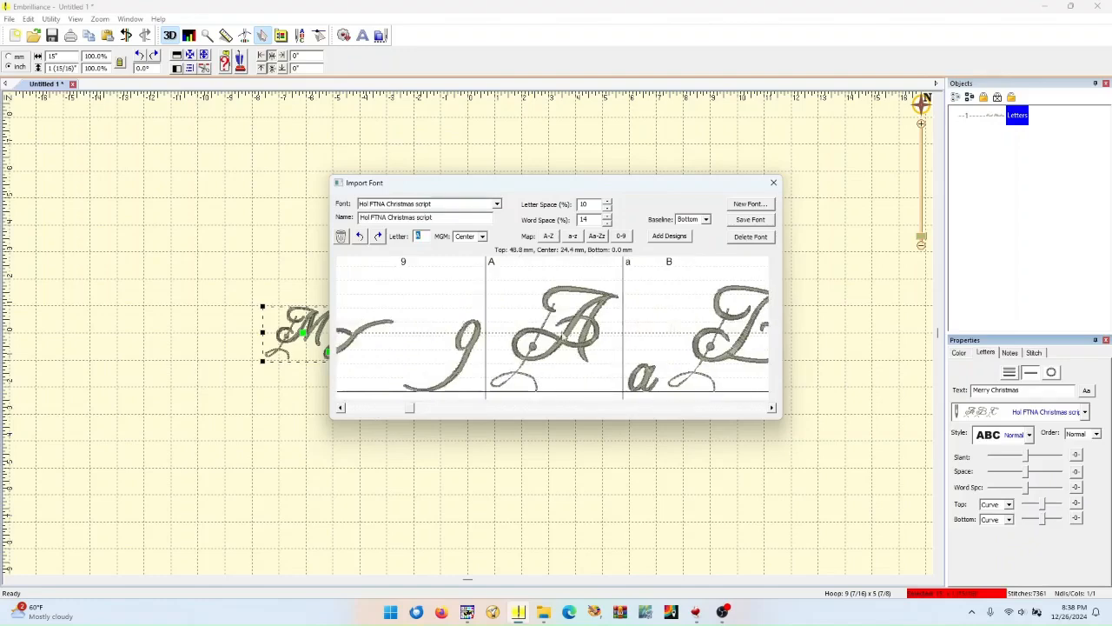
left_click_drag(577, 325, 570, 338)
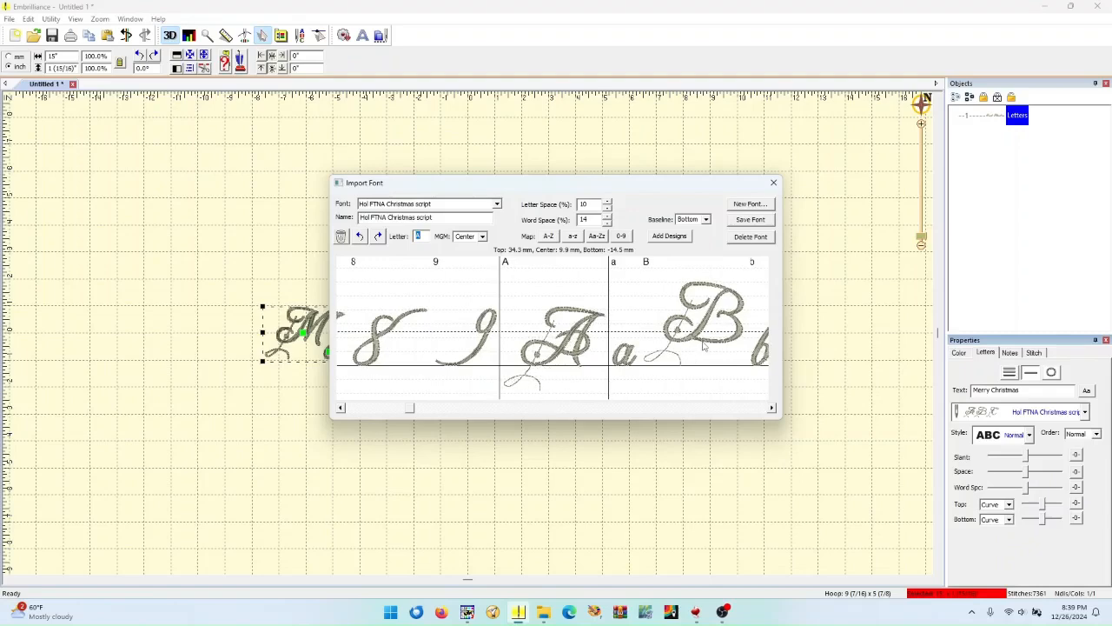
left_click_drag(703, 345, 704, 370)
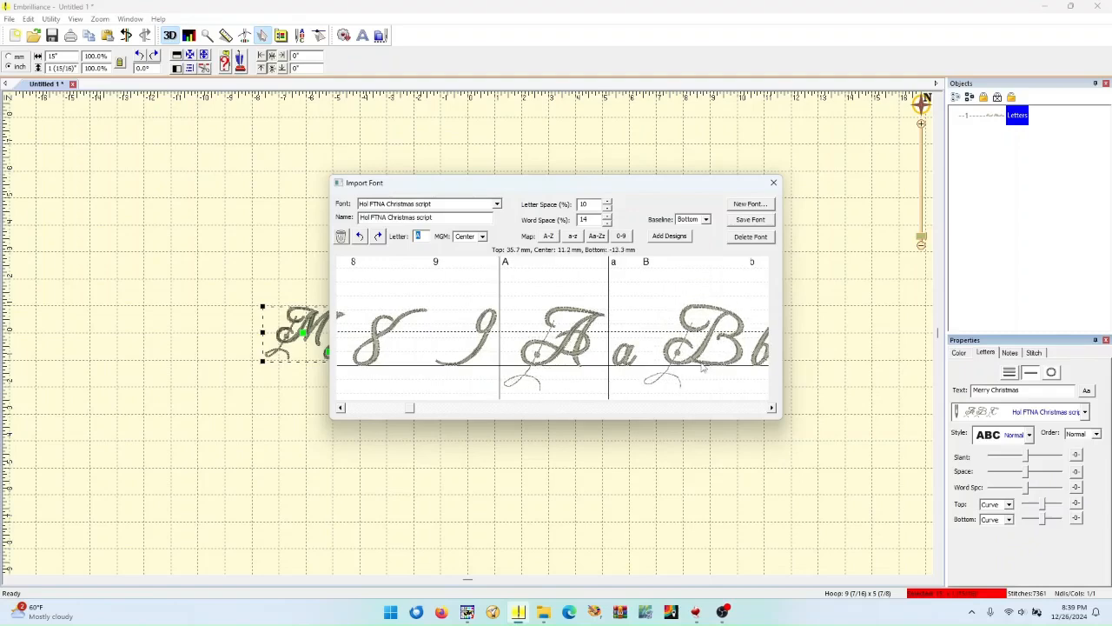
left_click(701, 367)
left_click_drag(564, 338, 563, 365)
left_click_drag(707, 344, 708, 366)
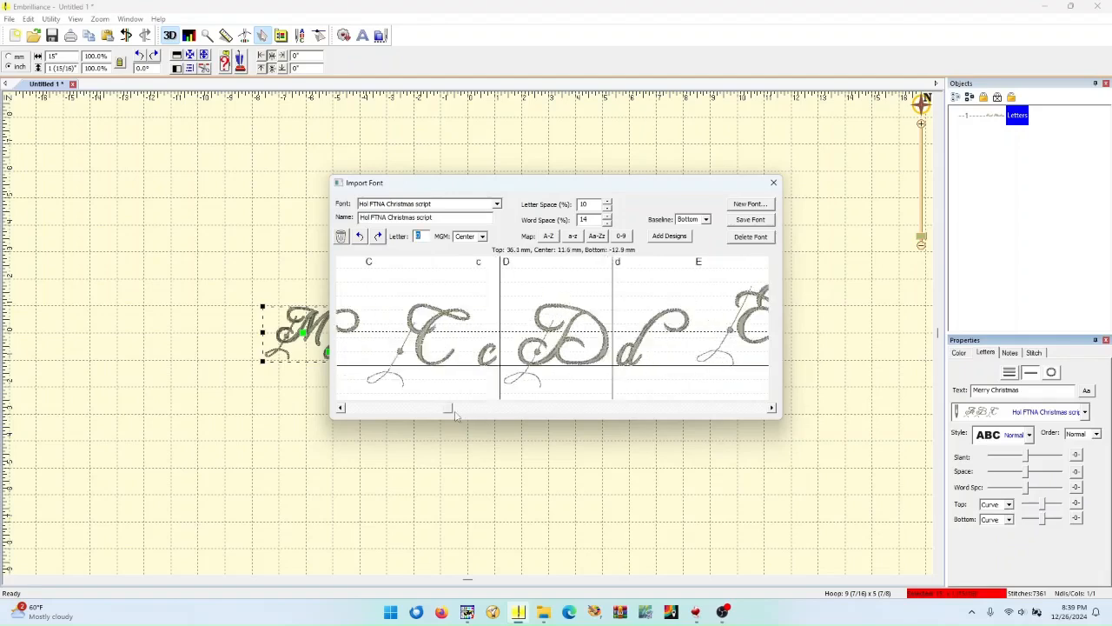
- Lower the capitals E and F so their bodies sit on the baseline with the ornament tails beneath it
left_click_drag(453, 412, 479, 414)
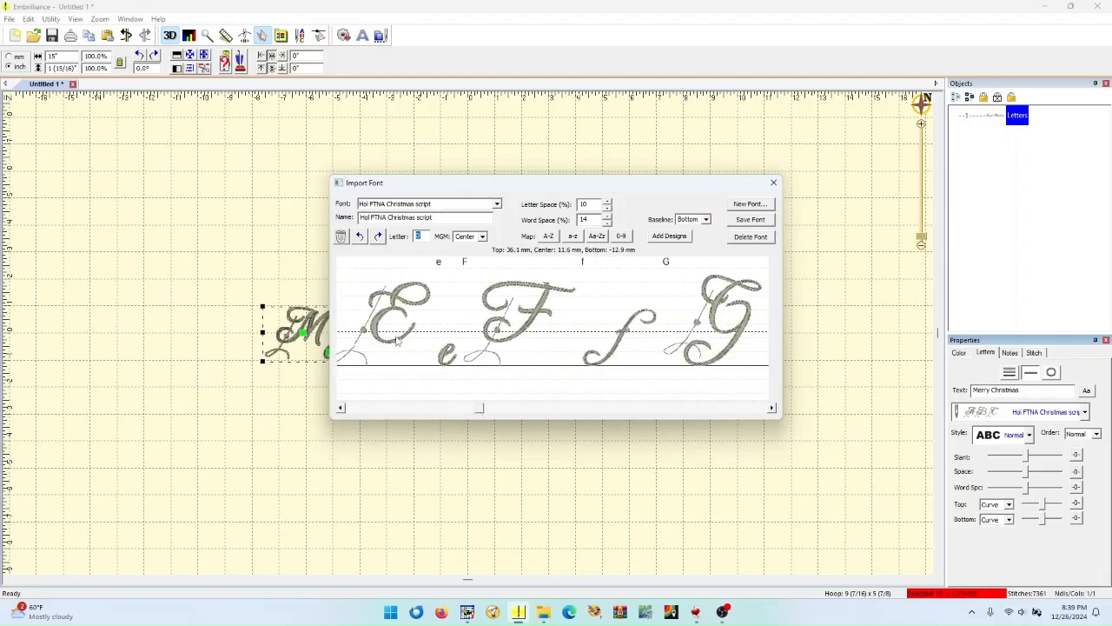
left_click_drag(396, 341, 389, 365)
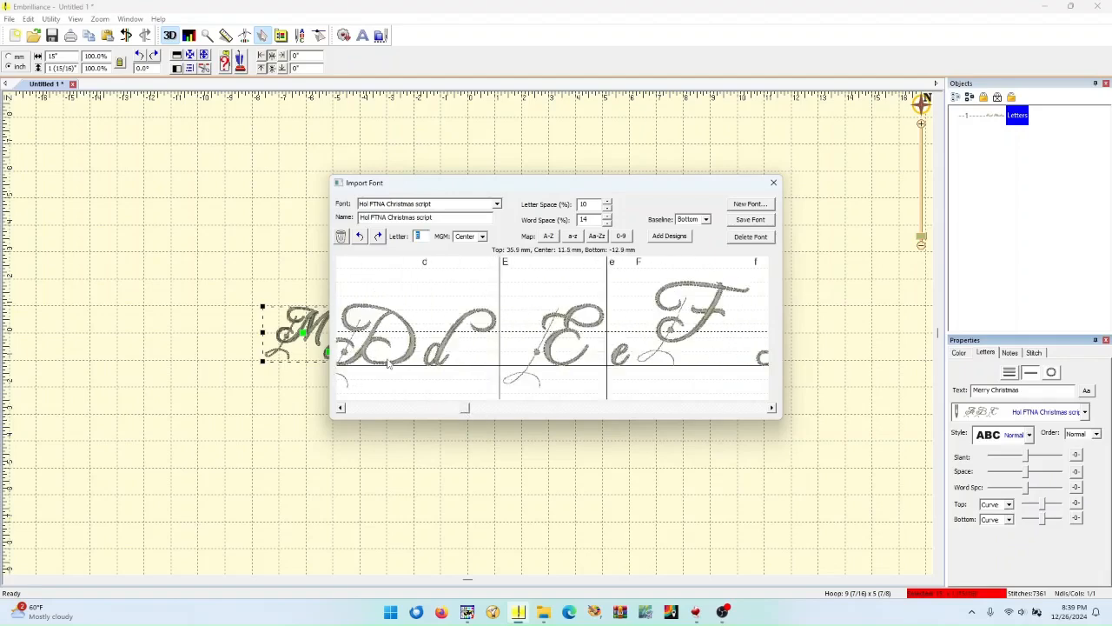
left_click_drag(693, 333, 690, 363)
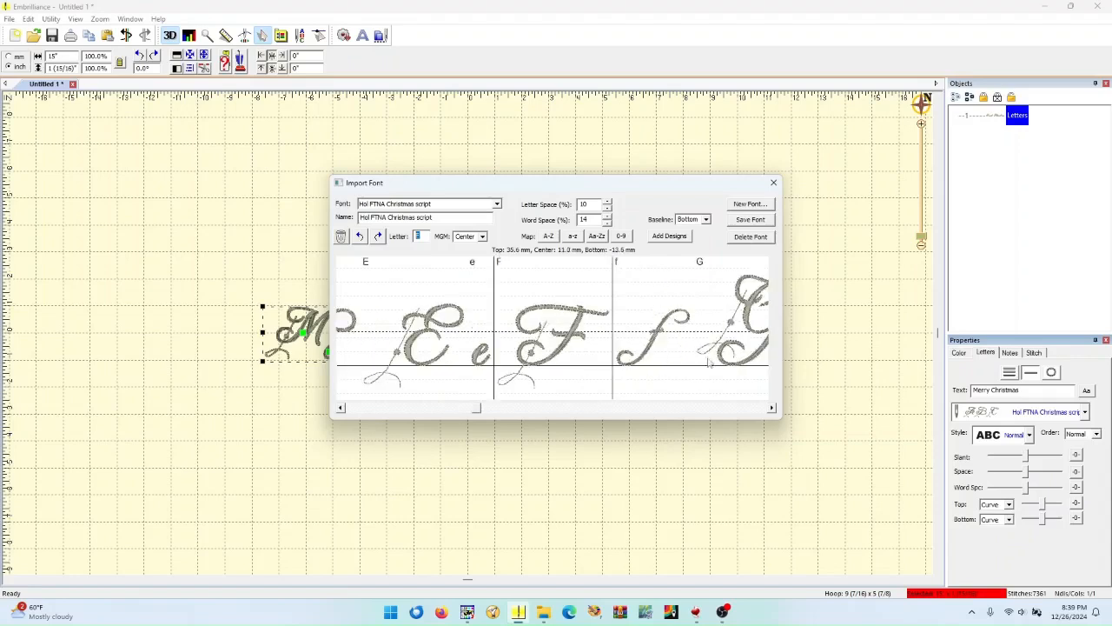
- Lower the capital G and fine-tune its height so its upper bowl meets the baseline and its loop descends below
left_click_drag(477, 411, 500, 414)
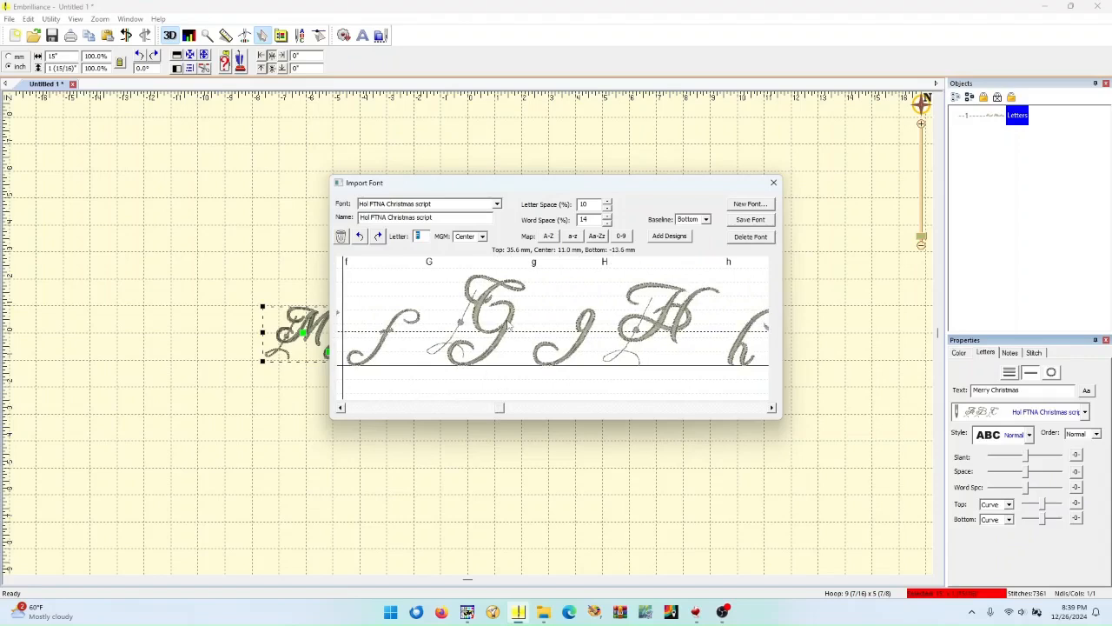
left_click_drag(508, 325, 496, 350)
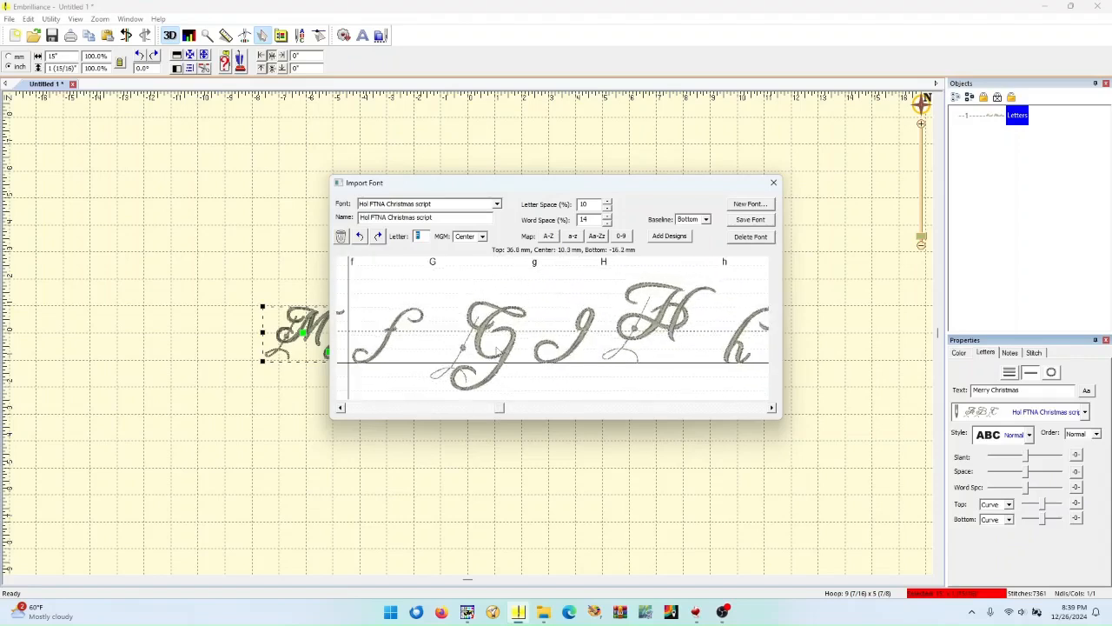
key("Down")
key("Down")
key("Down")
key("Down")
key("Up")
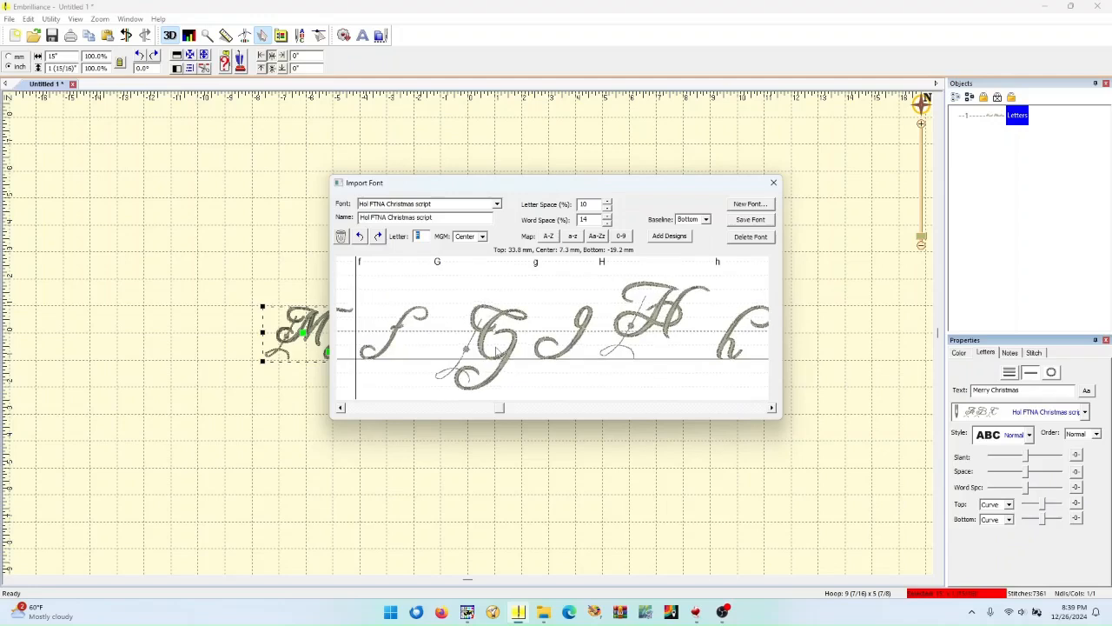
key("Up")
left_click_drag(496, 351, 496, 351)
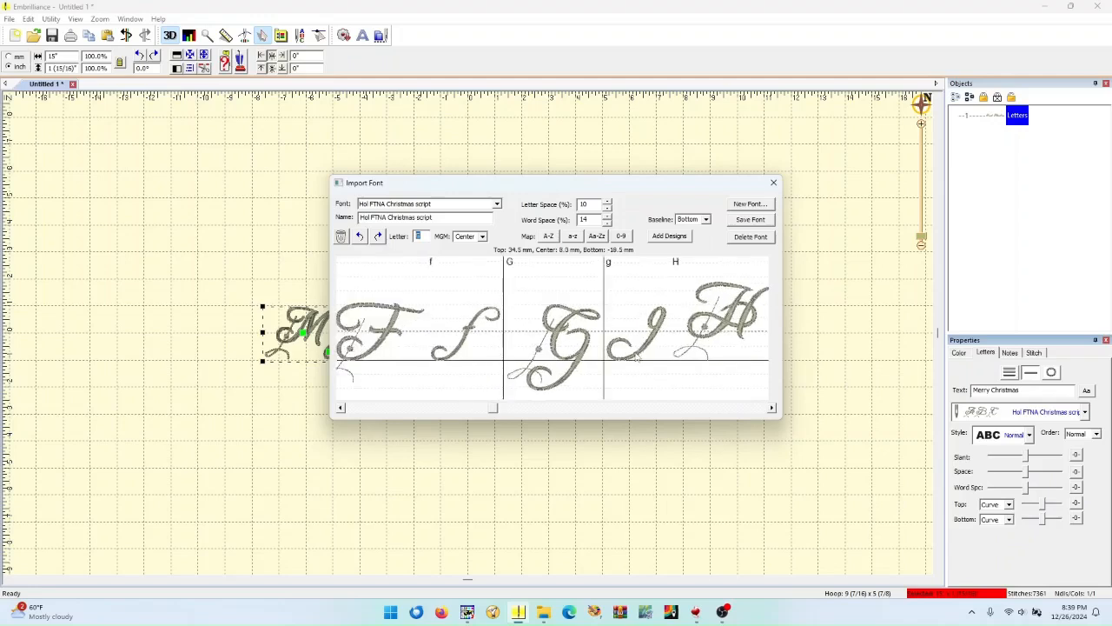
- Lower the capitals H through L to the baseline, letting the loop of the J drop below it
mouse_move(739, 337)
left_mouse_down()
mouse_move(739, 359)
mouse_move(727, 354)
left_mouse_up()
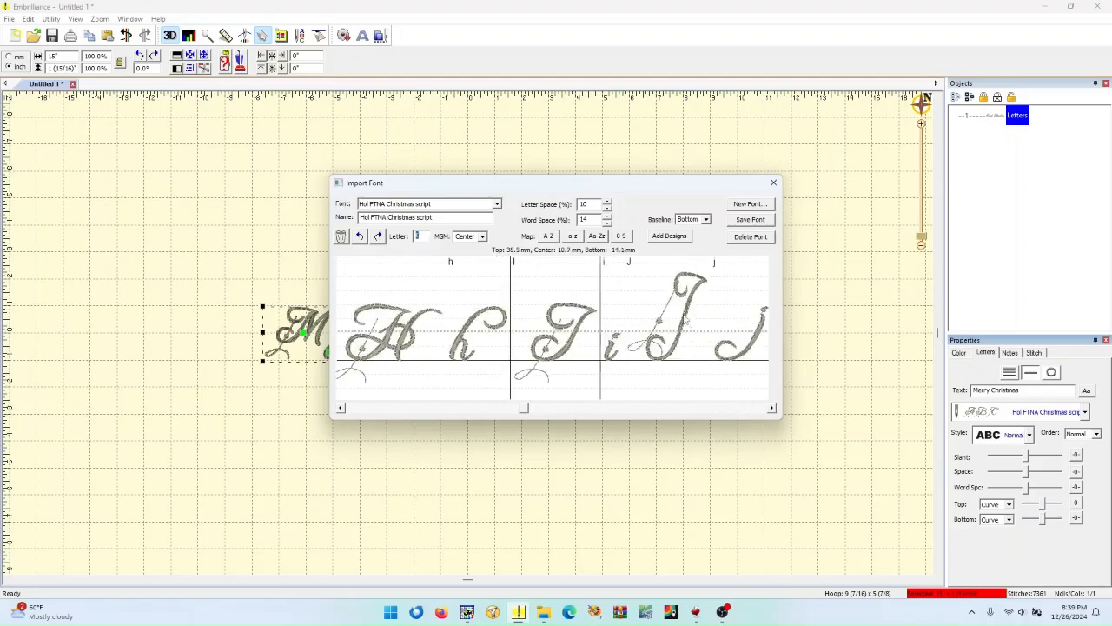
left_click_drag(686, 321, 682, 344)
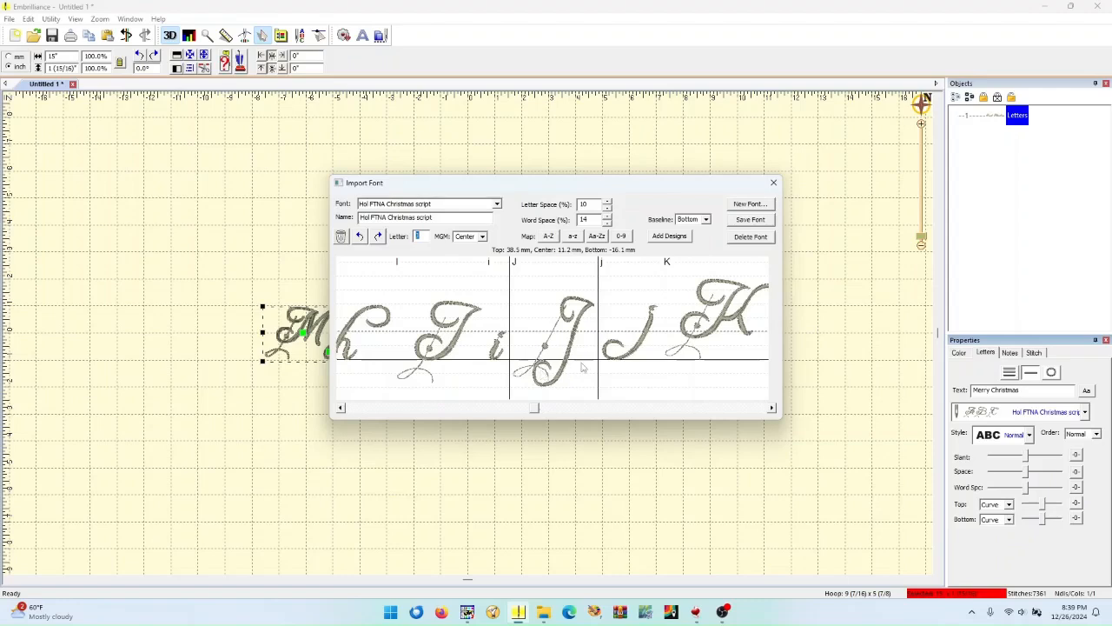
left_click_drag(735, 321, 728, 341)
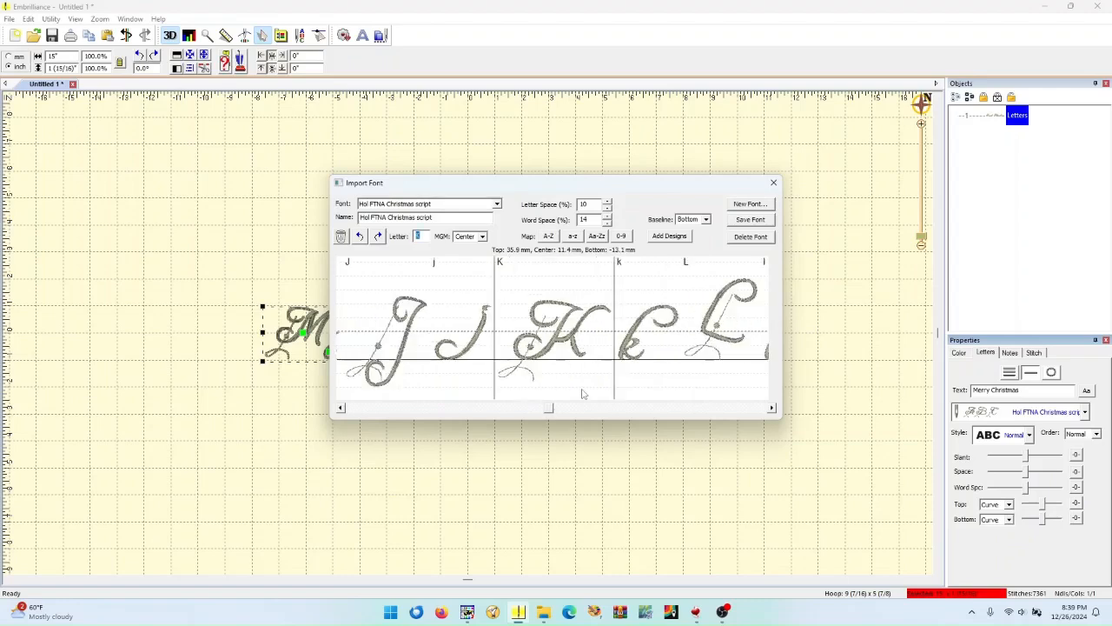
left_click_drag(723, 342, 725, 365)
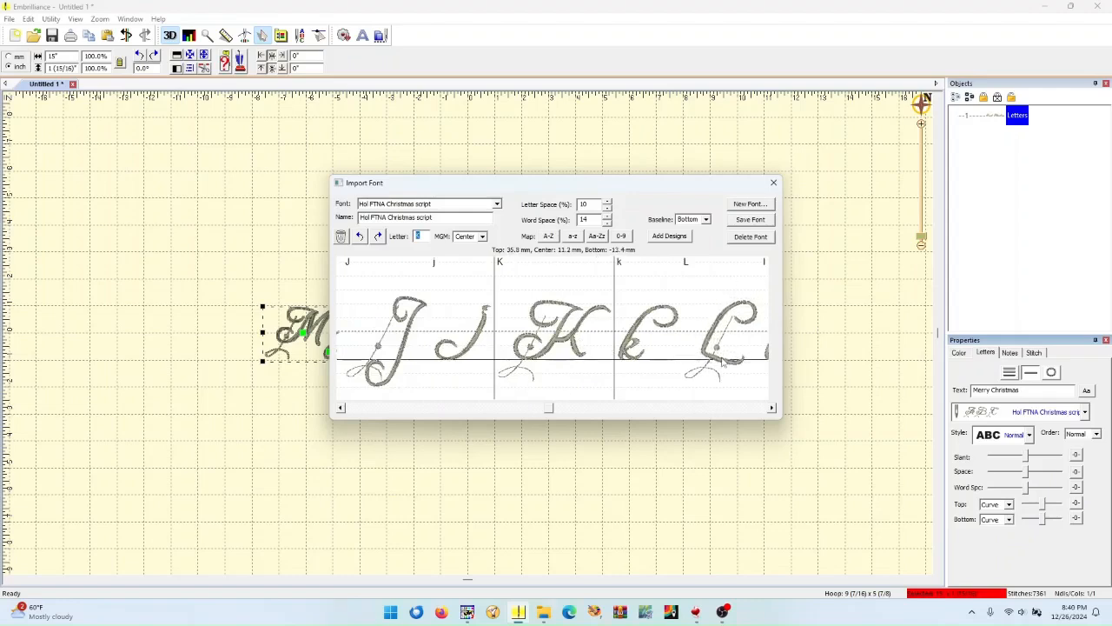
- Lower the capitals M, N, O and P so their bodies stand on the baseline with the ornament tails below
left_click(737, 341)
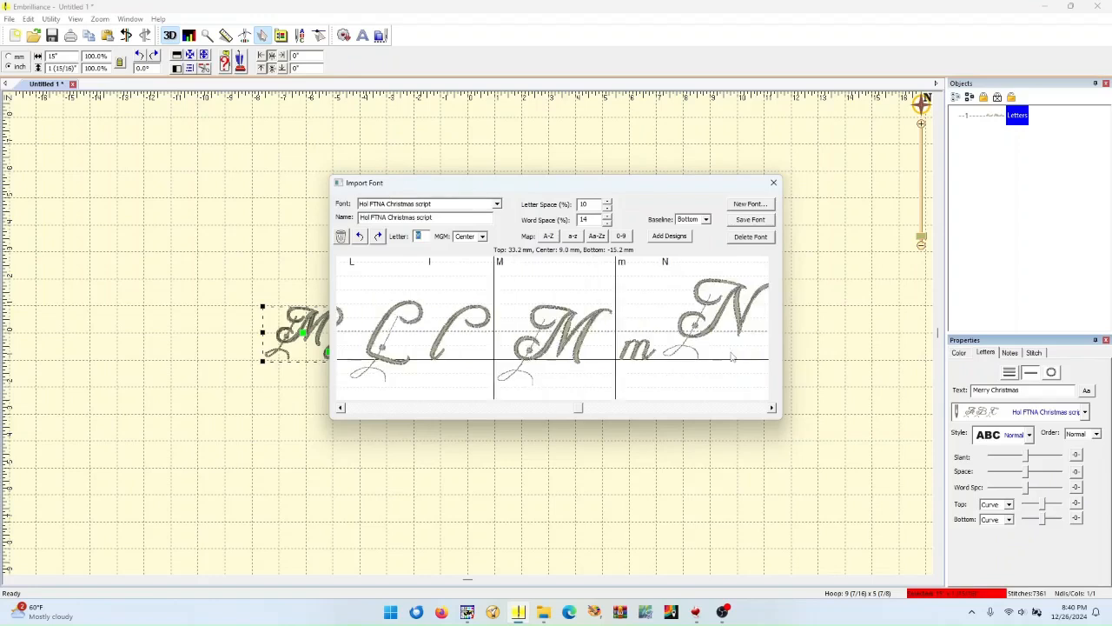
left_click(729, 335)
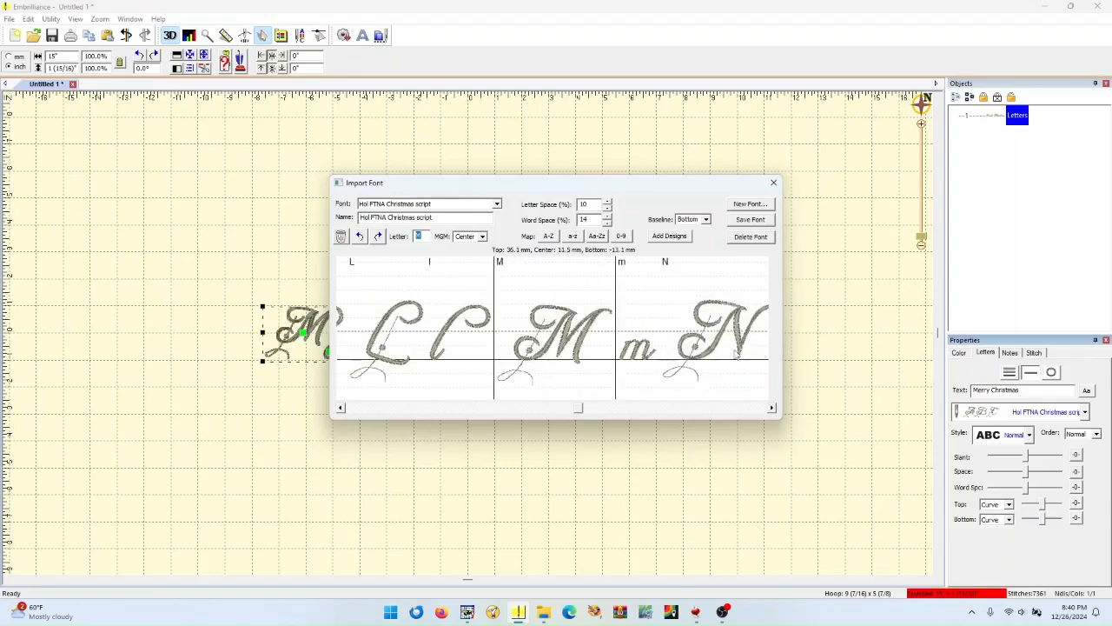
left_click(725, 333)
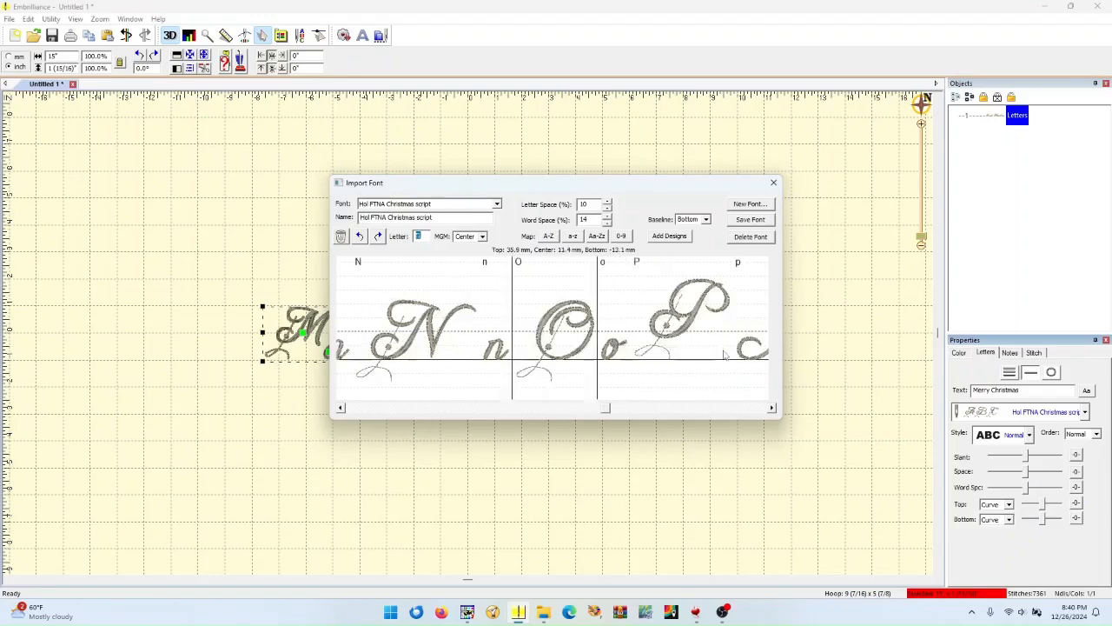
left_click(699, 311)
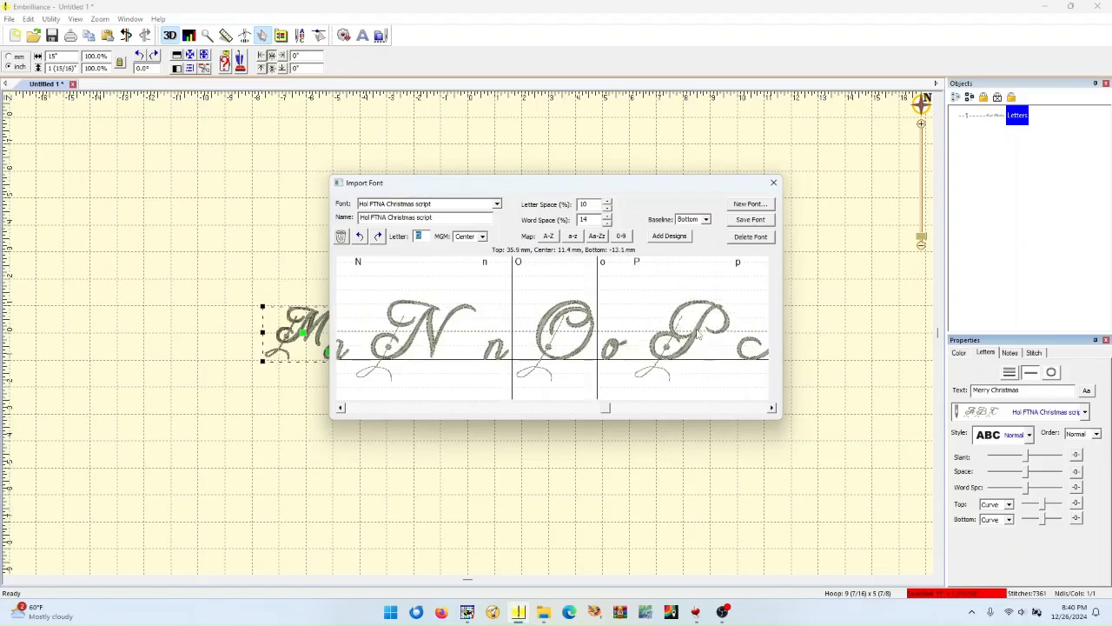
- Lower the remaining capitals Q through Z to the baseline, with the ornament tails and the descending loops of Q and Y below it
left_click(734, 335)
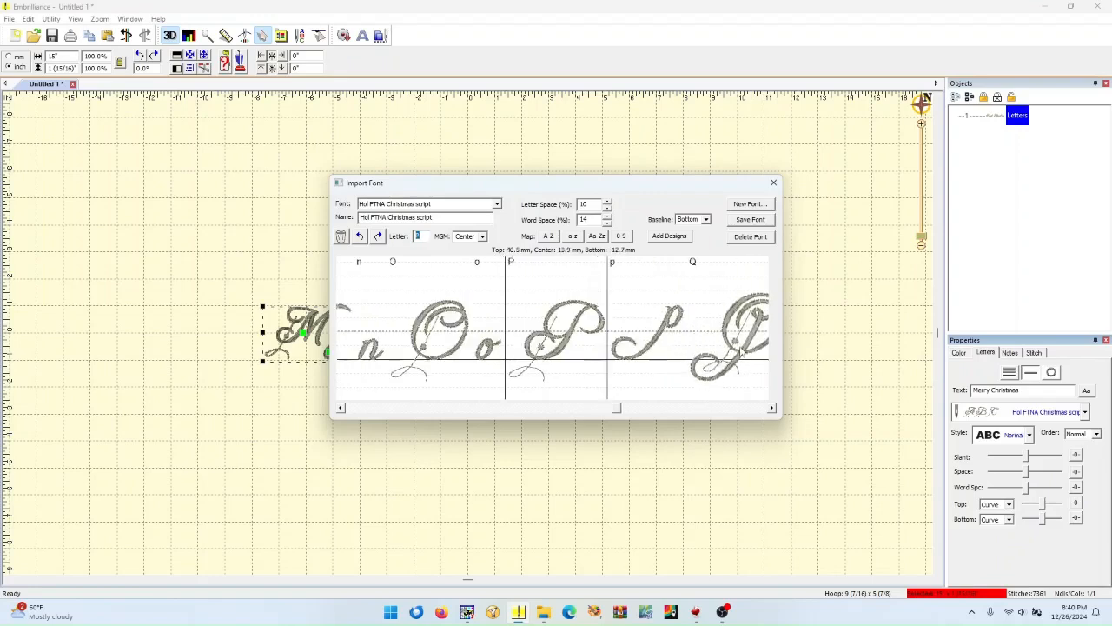
left_click_drag(741, 356, 742, 356)
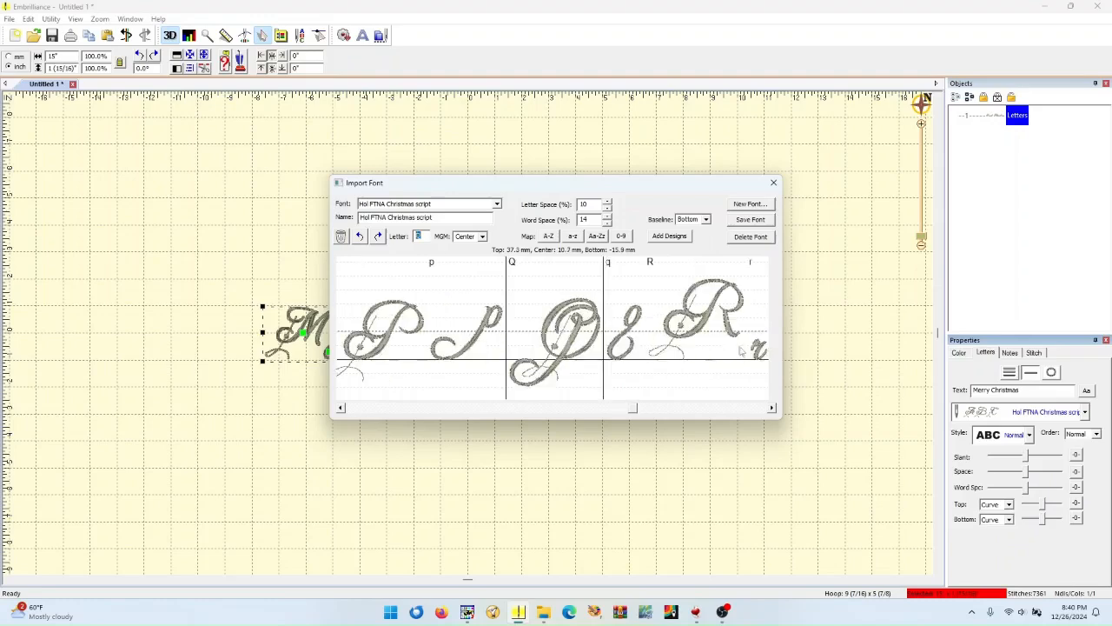
mouse_move(728, 319)
left_mouse_down()
mouse_move(729, 342)
mouse_move(686, 327)
mouse_move(684, 337)
mouse_move(732, 331)
mouse_move(728, 344)
mouse_move(723, 315)
mouse_move(731, 349)
mouse_move(737, 333)
mouse_move(734, 349)
mouse_move(719, 350)
mouse_move(733, 328)
mouse_move(726, 339)
left_mouse_up()
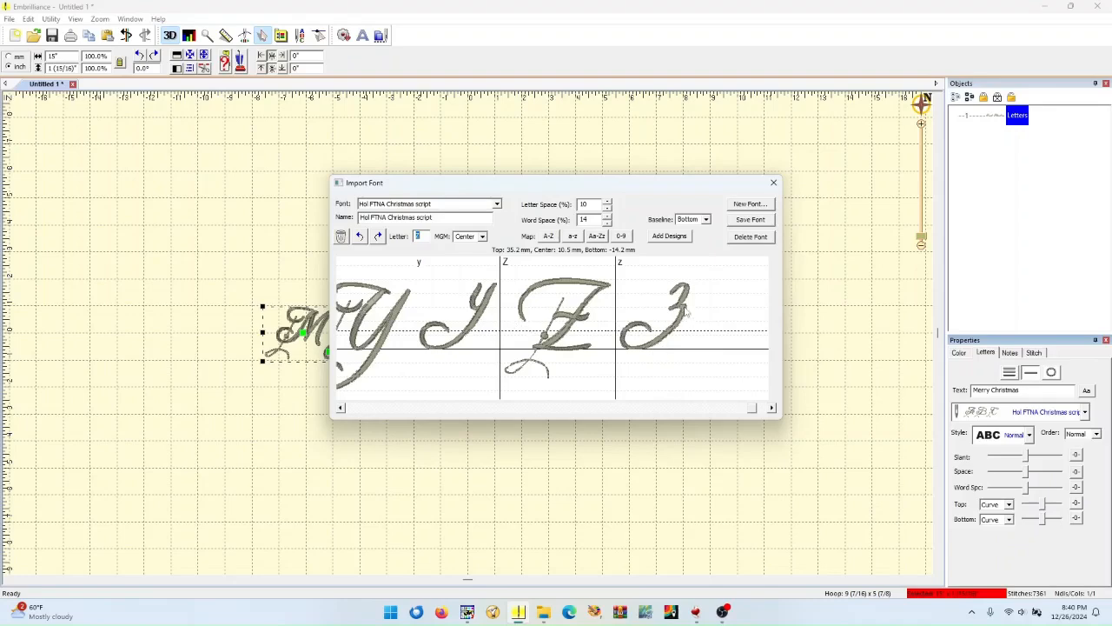
- Lower the lowercase z, y and p so their descending loops hang below the baseline
left_click_drag(686, 314, 675, 347)
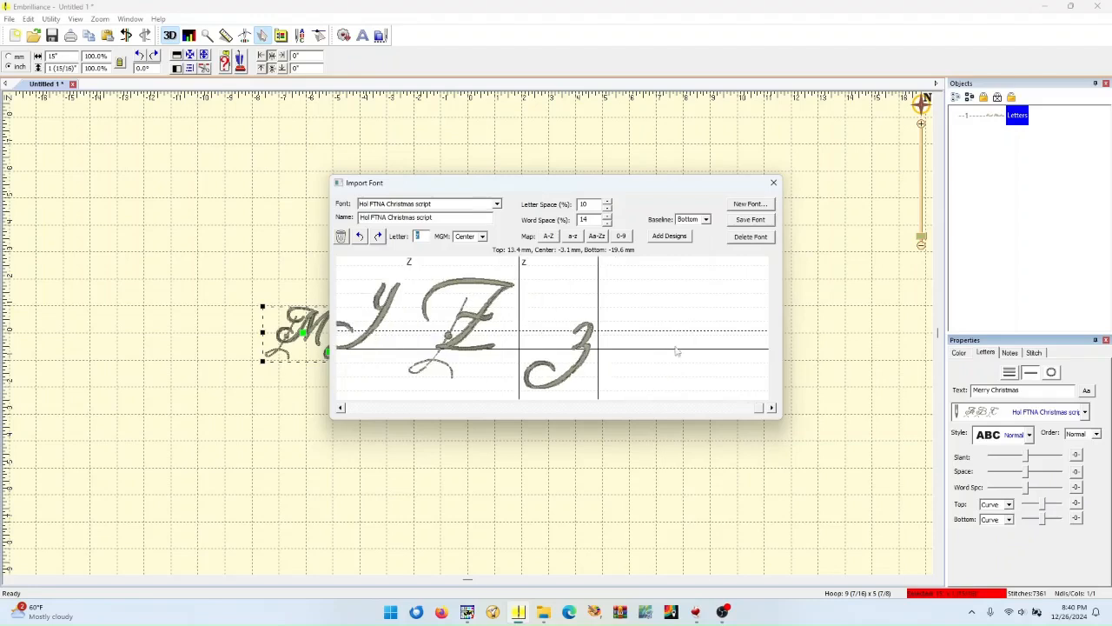
left_click_drag(391, 310, 375, 345)
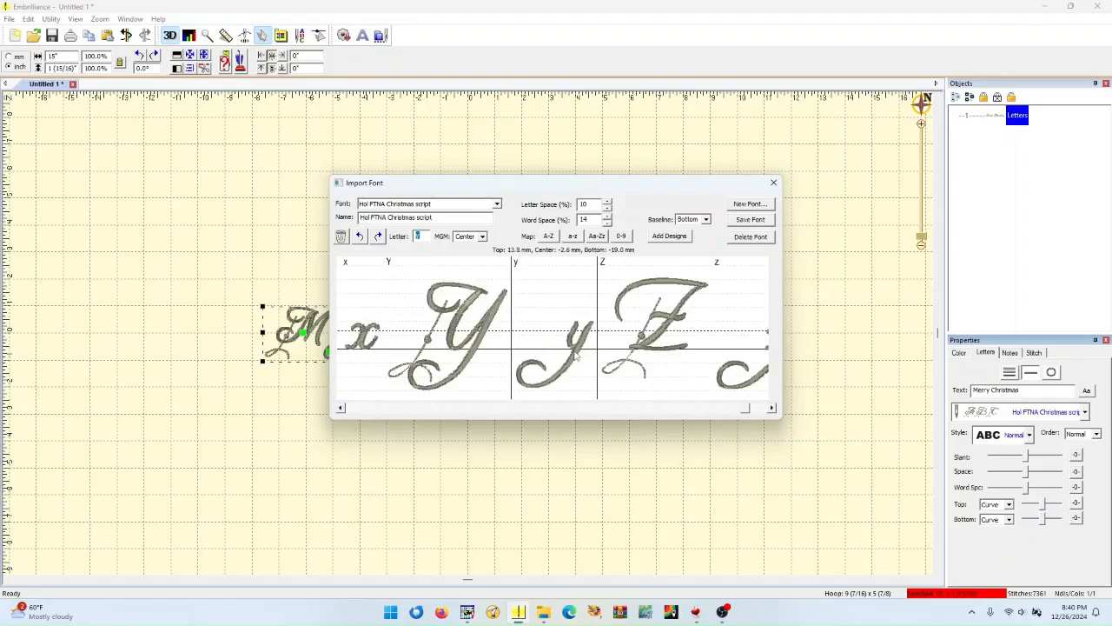
left_click(559, 412)
left_click(560, 412)
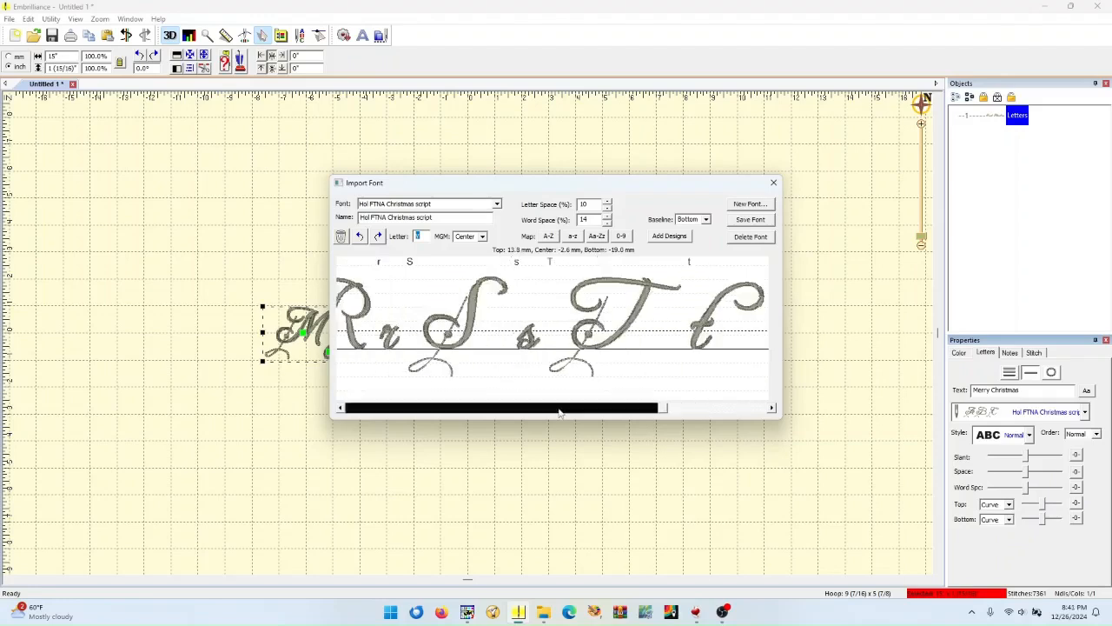
left_click(532, 410)
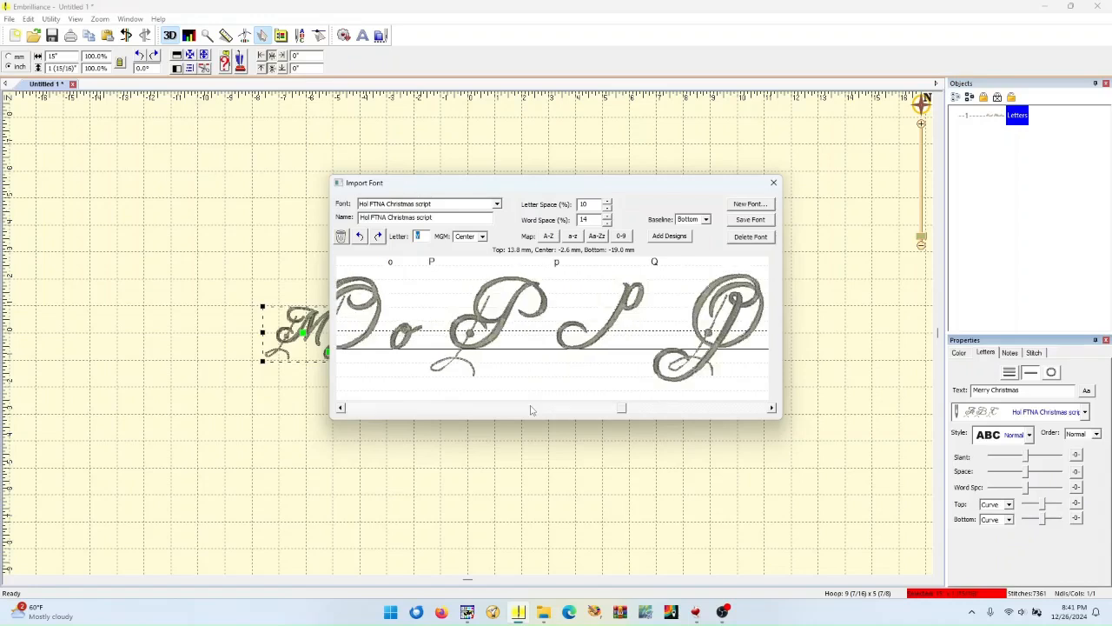
left_click_drag(617, 319, 596, 356)
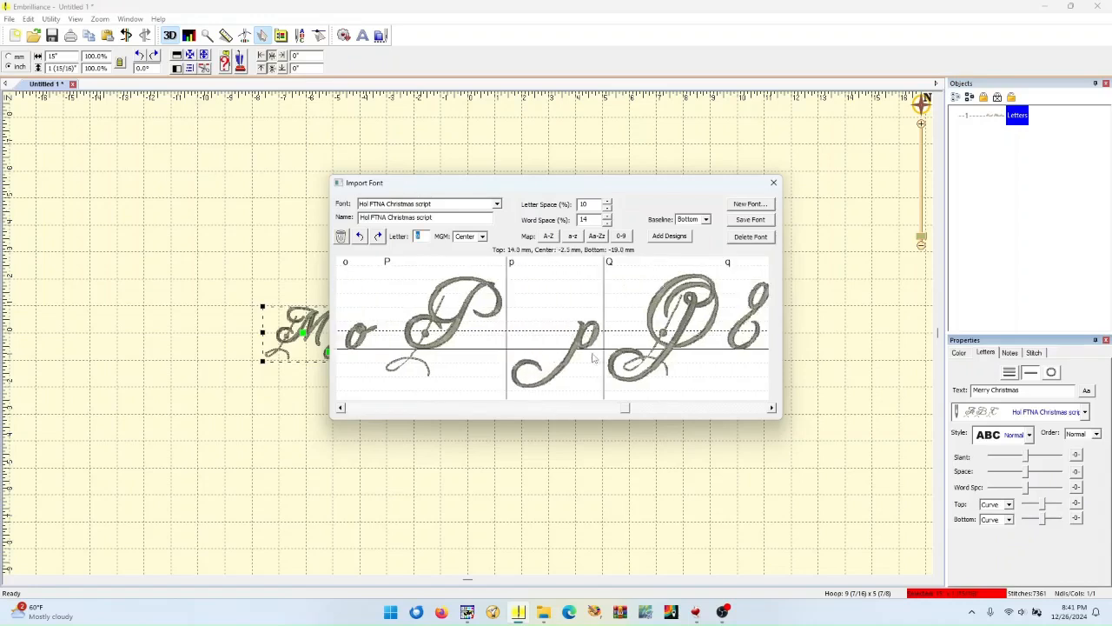
- Lower the lowercase j and g so their descending loops hang below the baseline, and check the neighbouring letters
left_click(514, 408)
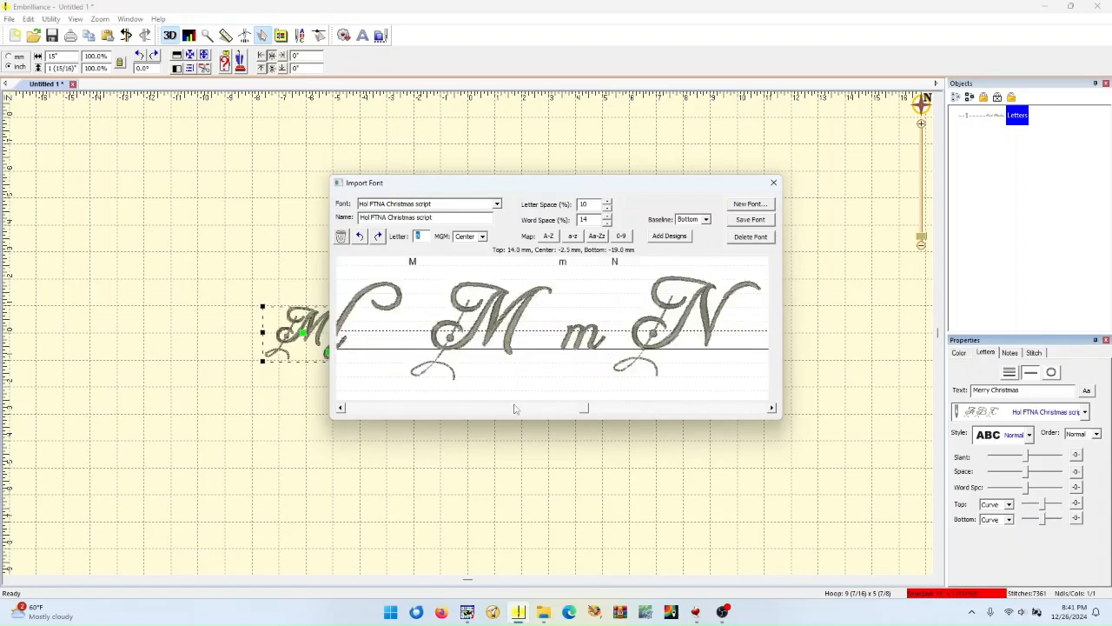
left_click(491, 407)
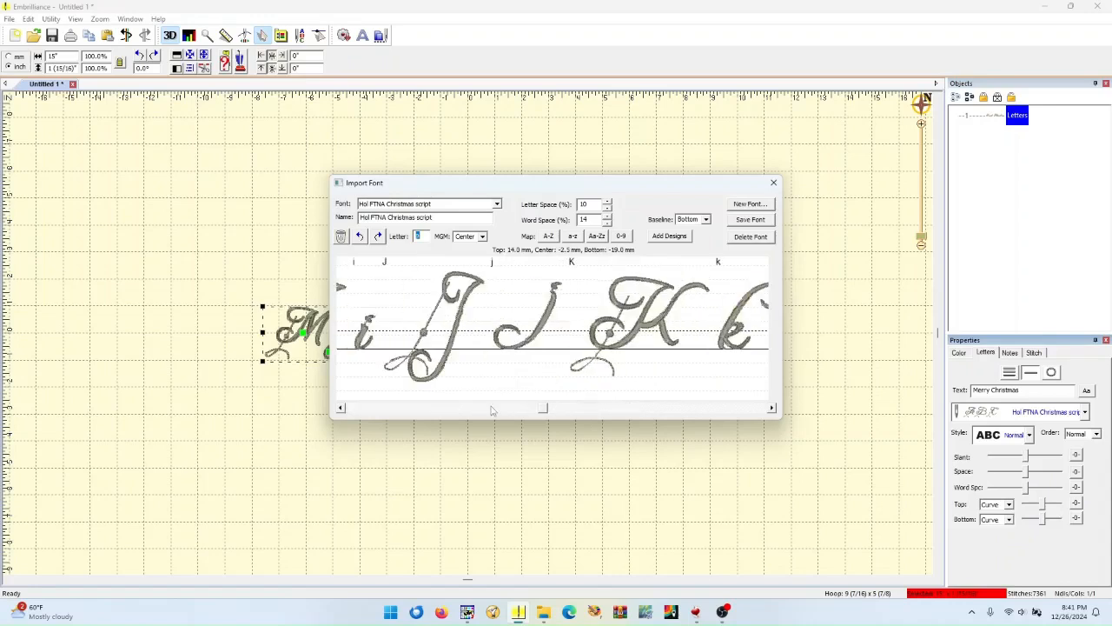
left_click_drag(537, 341, 530, 351)
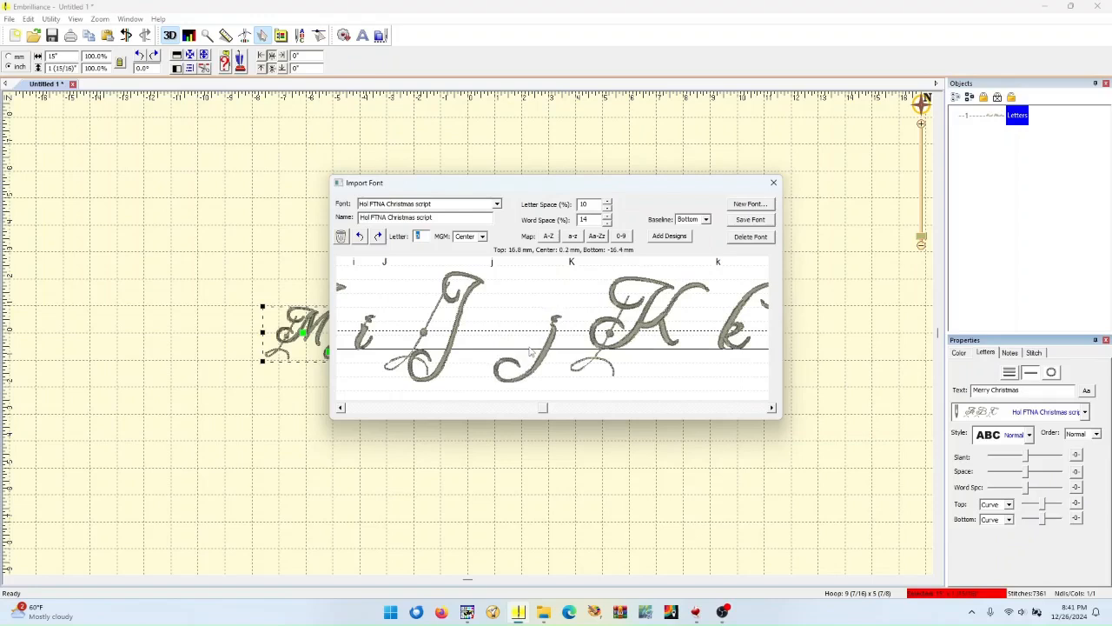
left_click_drag(530, 351, 530, 351)
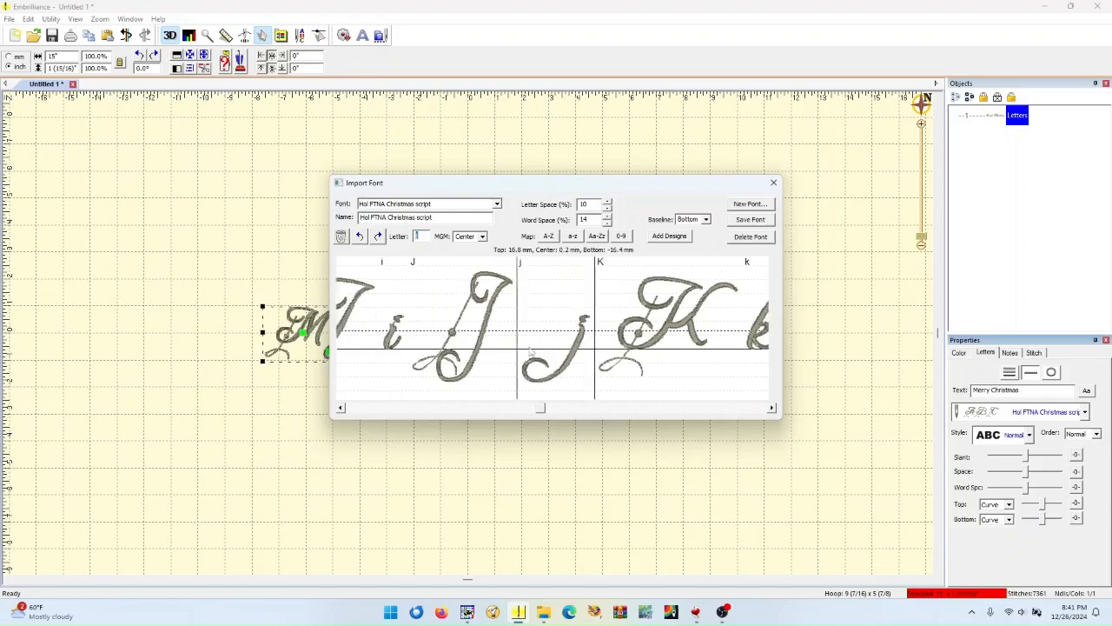
left_click(469, 410)
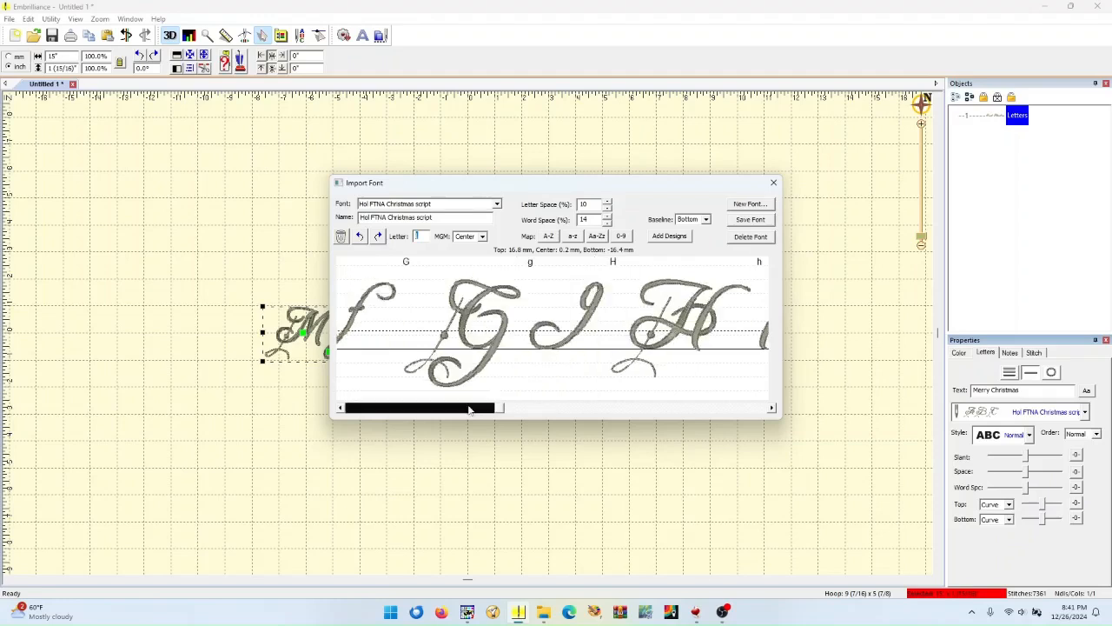
left_click_drag(588, 320, 582, 366)
left_click(428, 410)
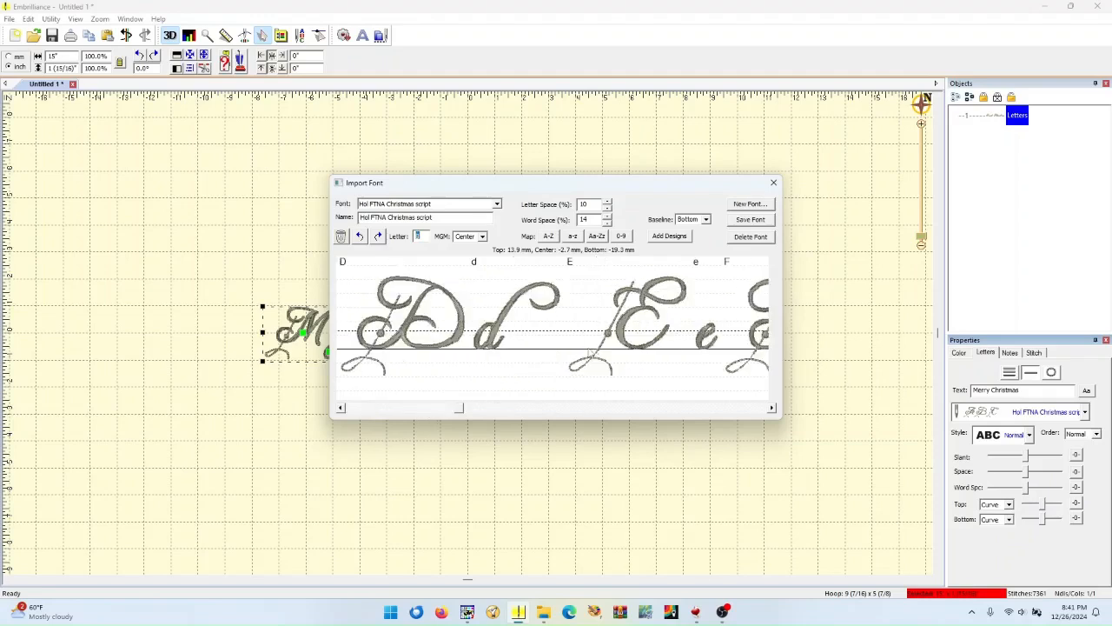
left_click(637, 410)
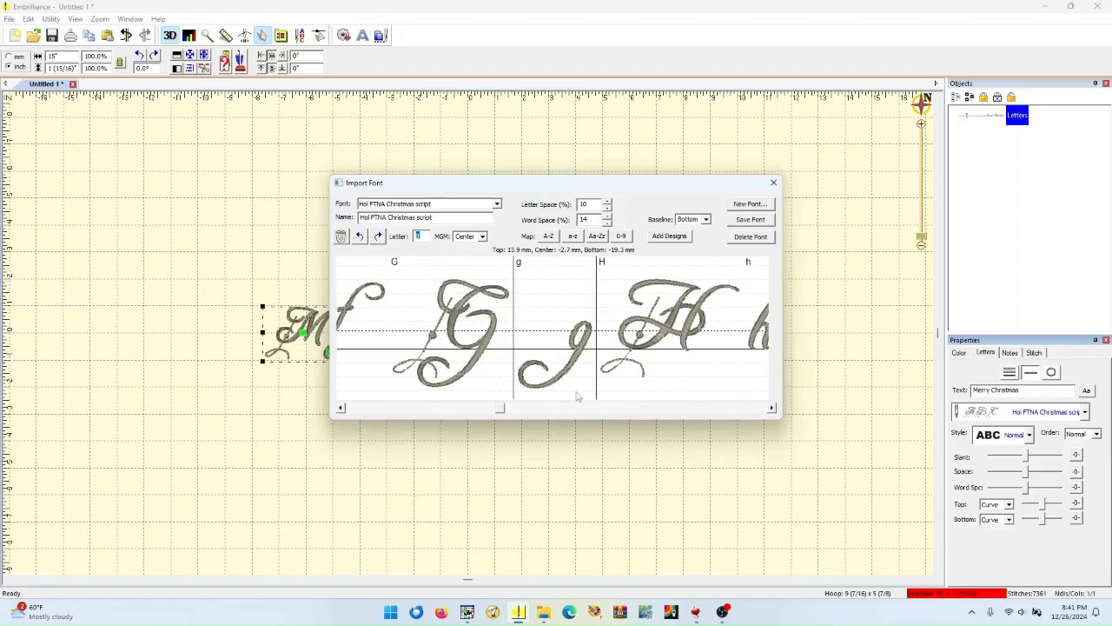
- Lower the lowercase f so its descending loop hangs below the baseline
left_click(345, 410)
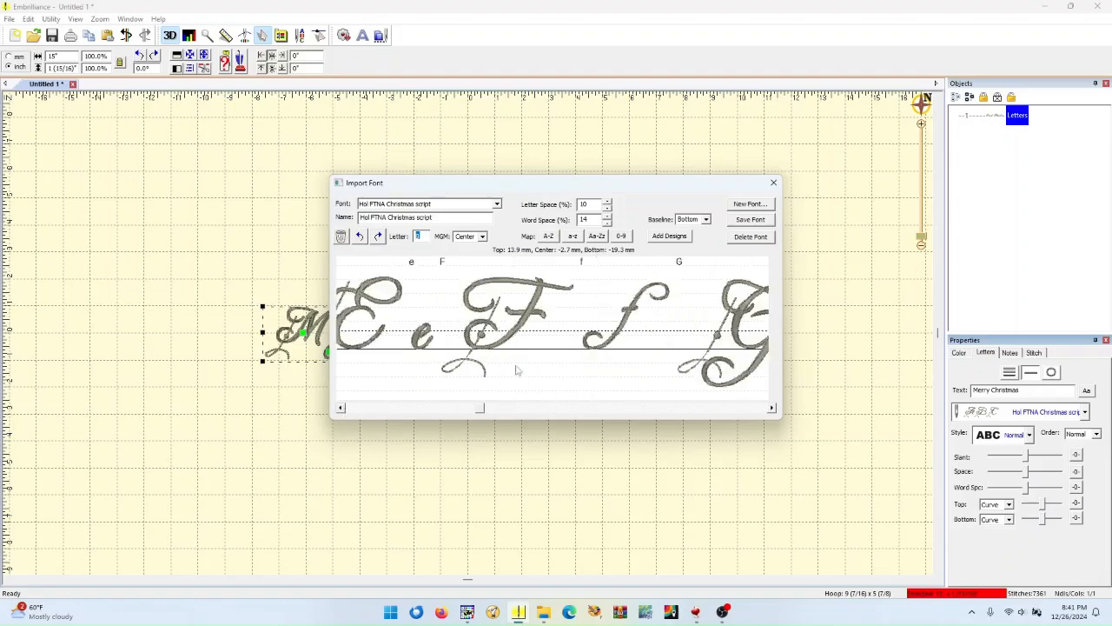
left_click_drag(628, 317, 619, 340)
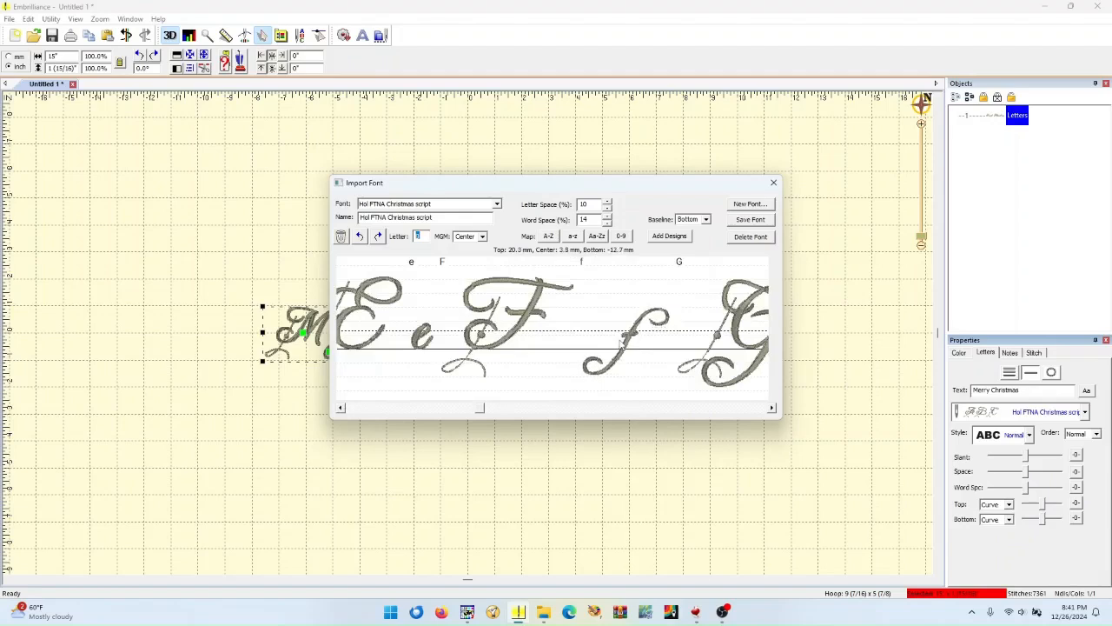
left_click(621, 344)
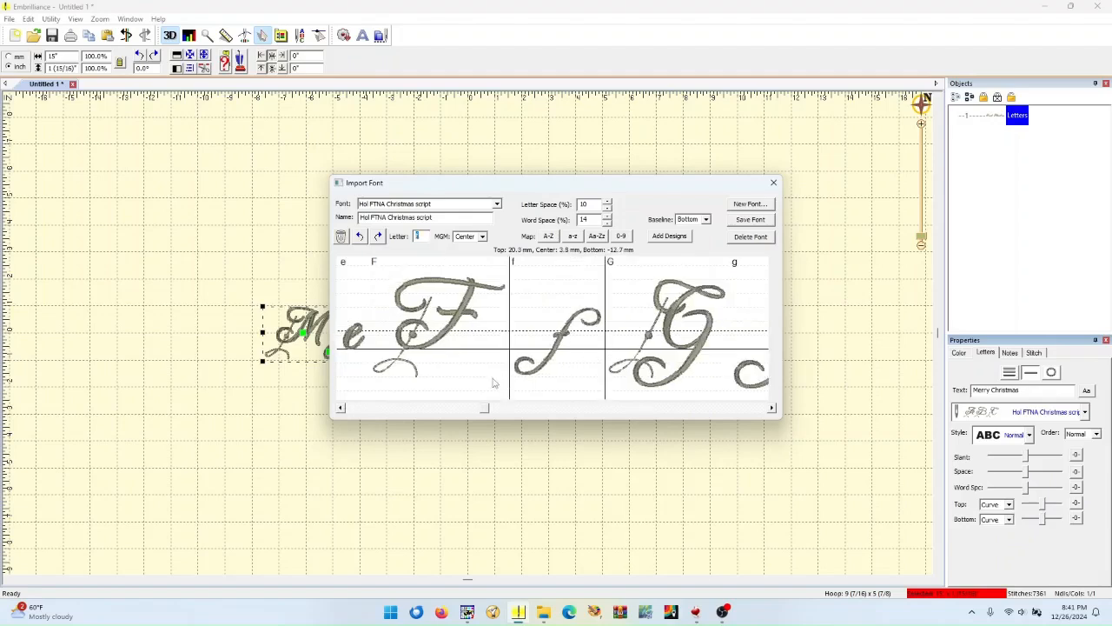
- Check the first letters of the alphabet, save the corrected font and close the font import
left_click_drag(487, 410, 424, 410)
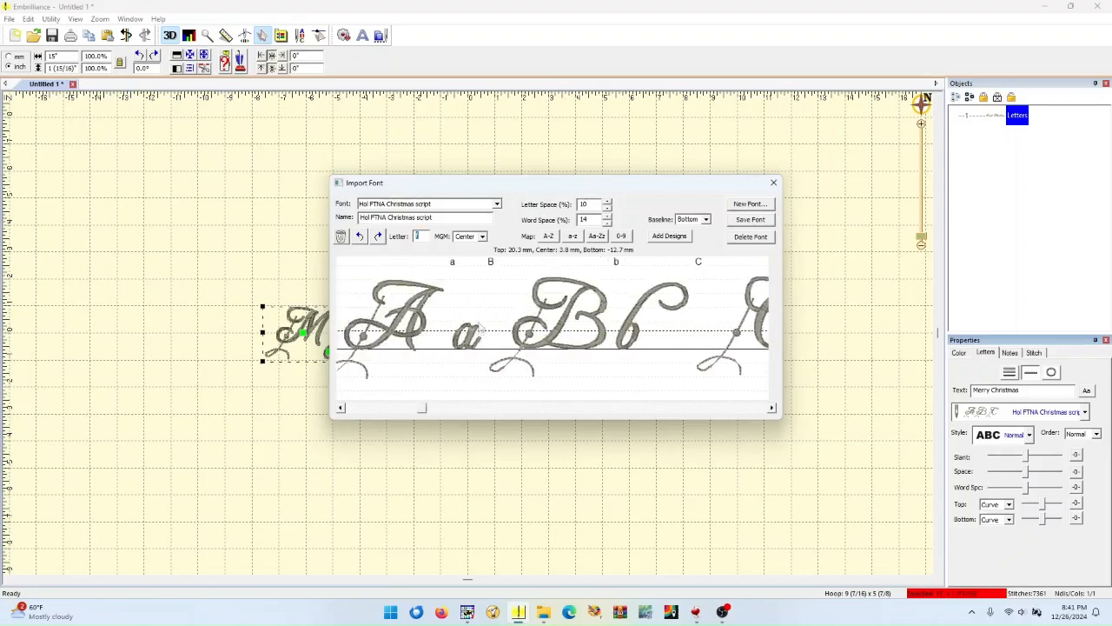
left_click(740, 220)
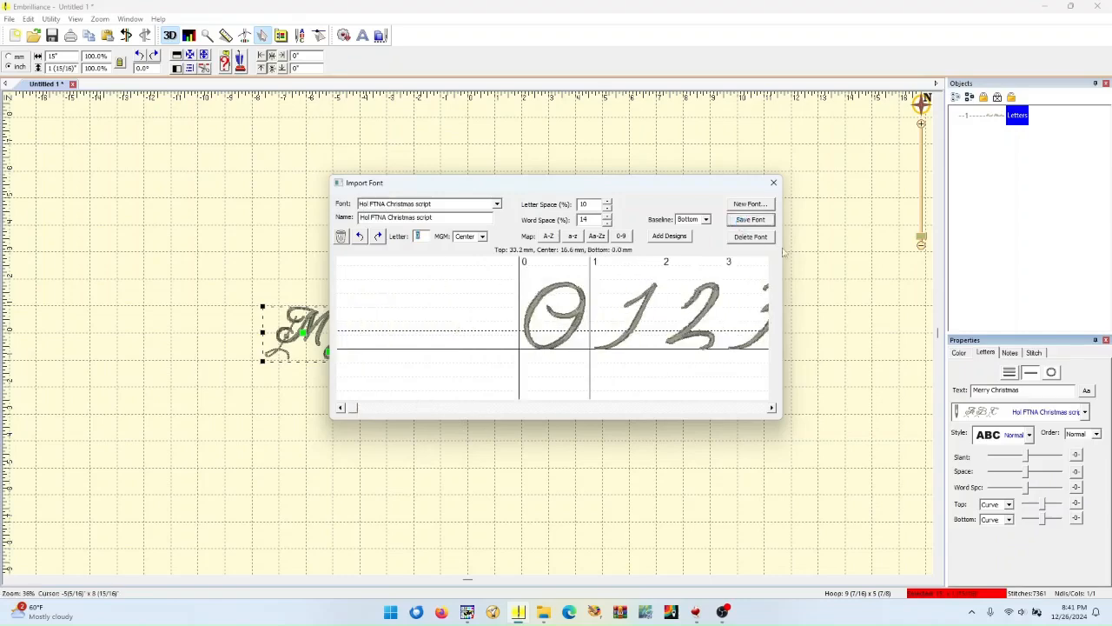
left_click(773, 183)
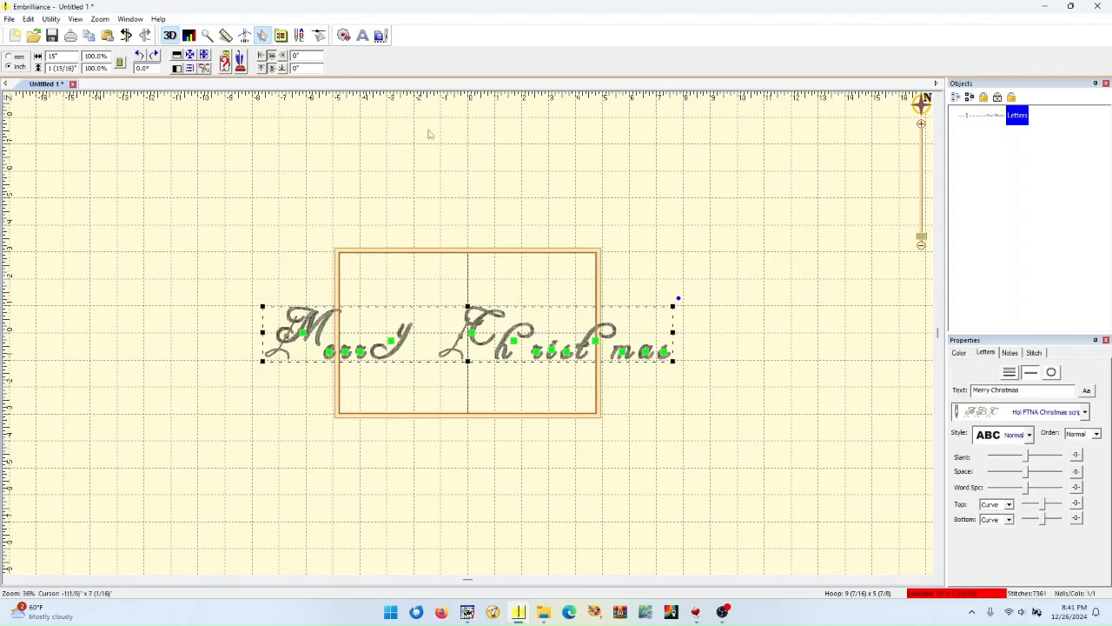
- Add a new lettering object in the Christmas script font reading "Merry Christmas"
left_click(362, 35)
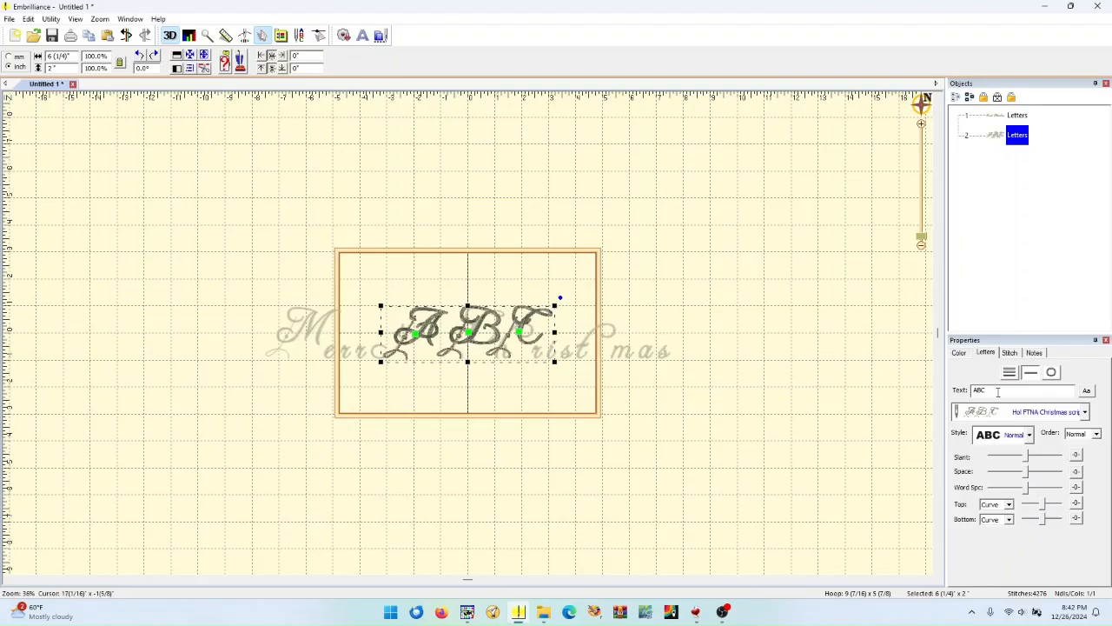
left_click_drag(998, 391, 912, 397)
type("Merry Christmas")
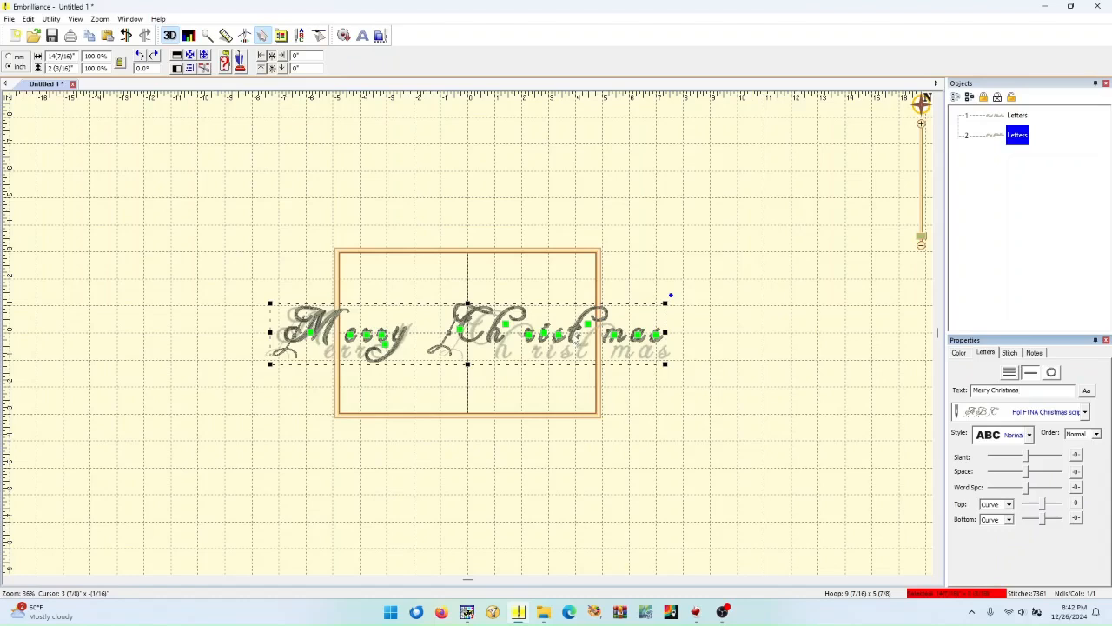
- Move the new lettering up above the original one and delete the original lettering
left_click_drag(571, 335, 574, 277)
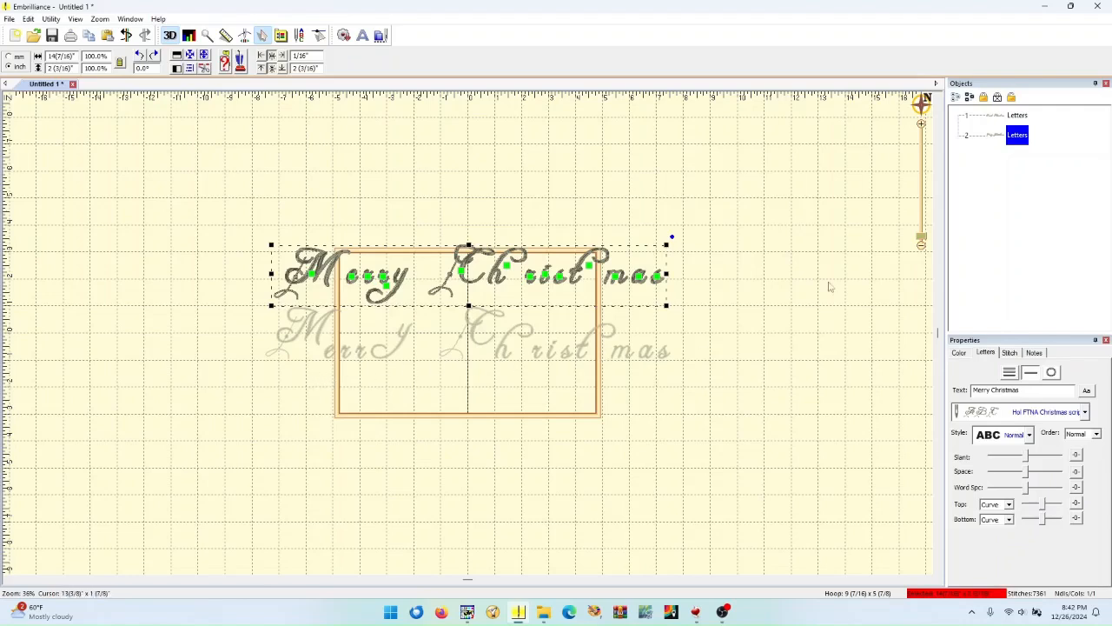
left_click(992, 119)
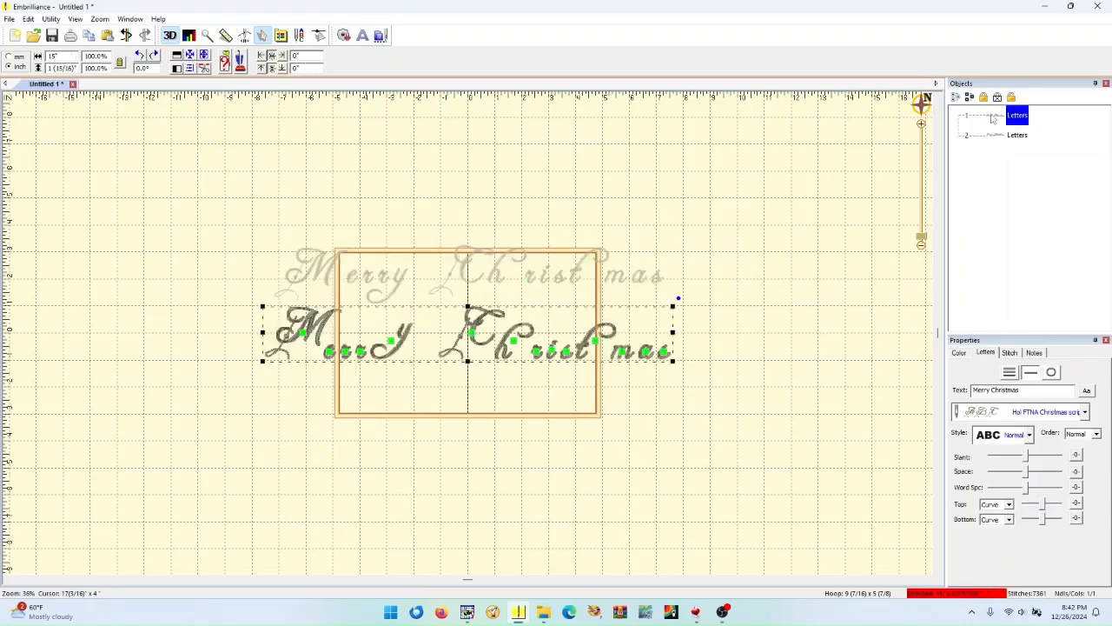
key("Delete")
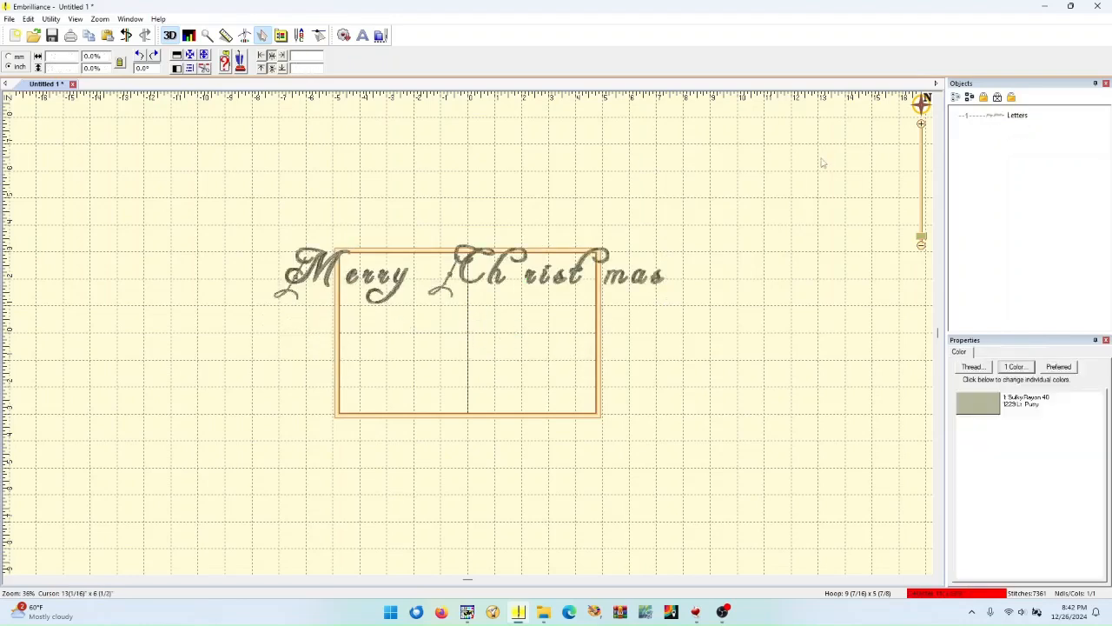
- Recolour the lettering with the Sulky Rayon 561 Lipstick thread and move it down into the lower half of the hoop
left_click(976, 410)
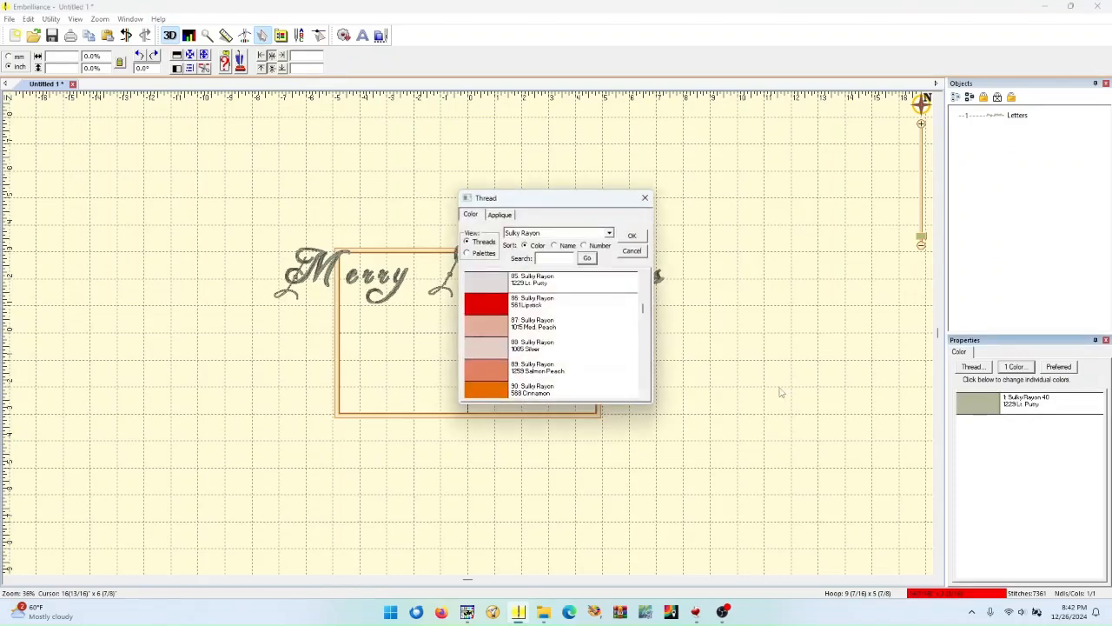
left_click(502, 313)
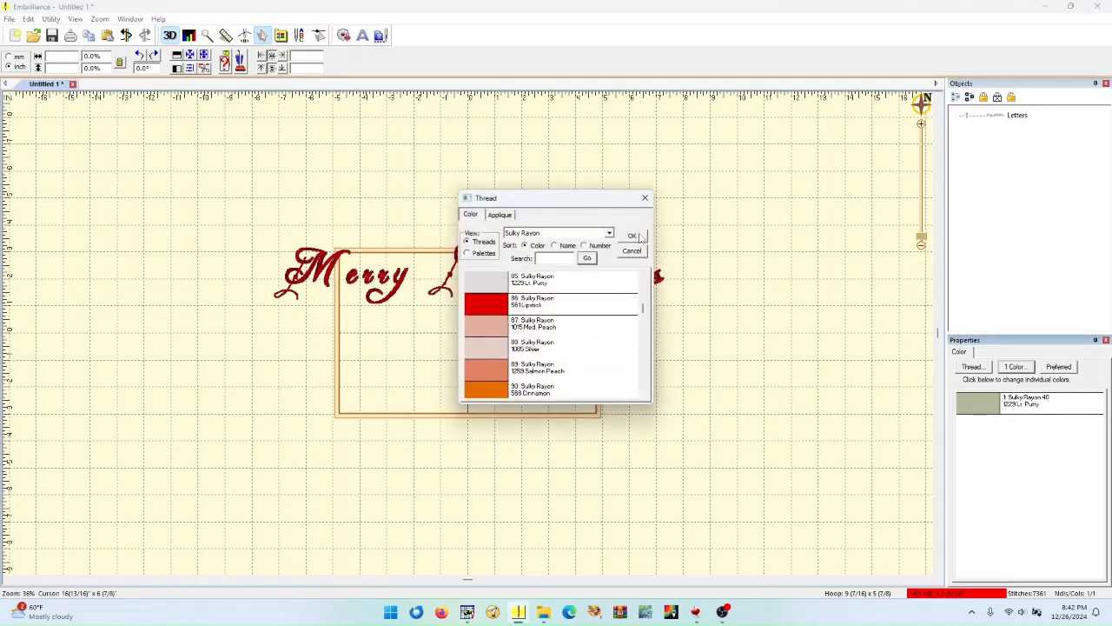
left_click(634, 236)
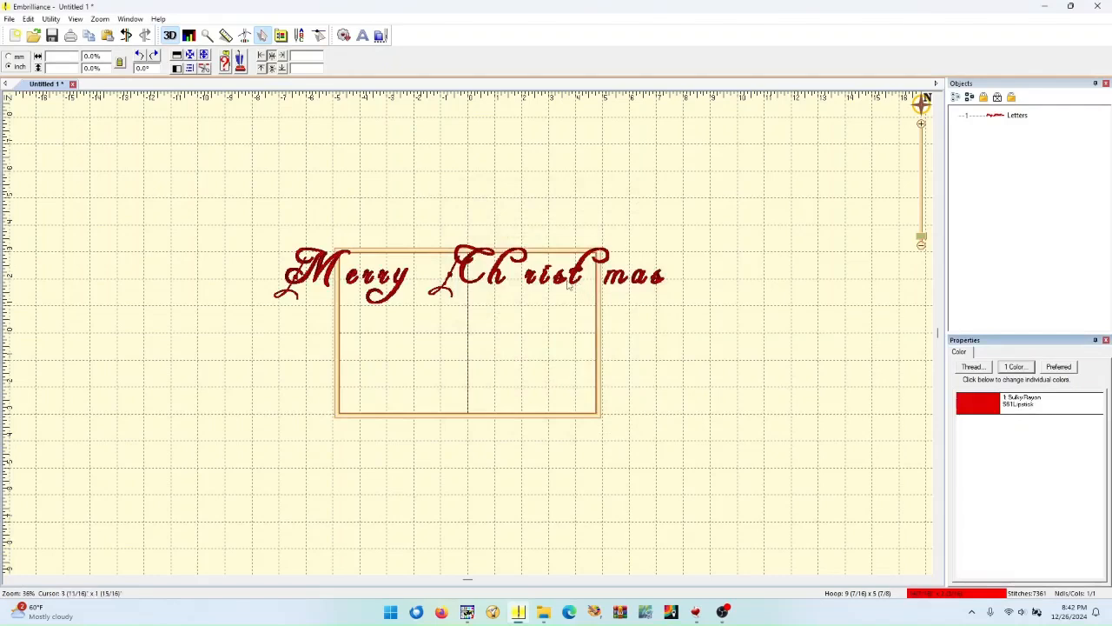
left_click_drag(563, 287, 557, 365)
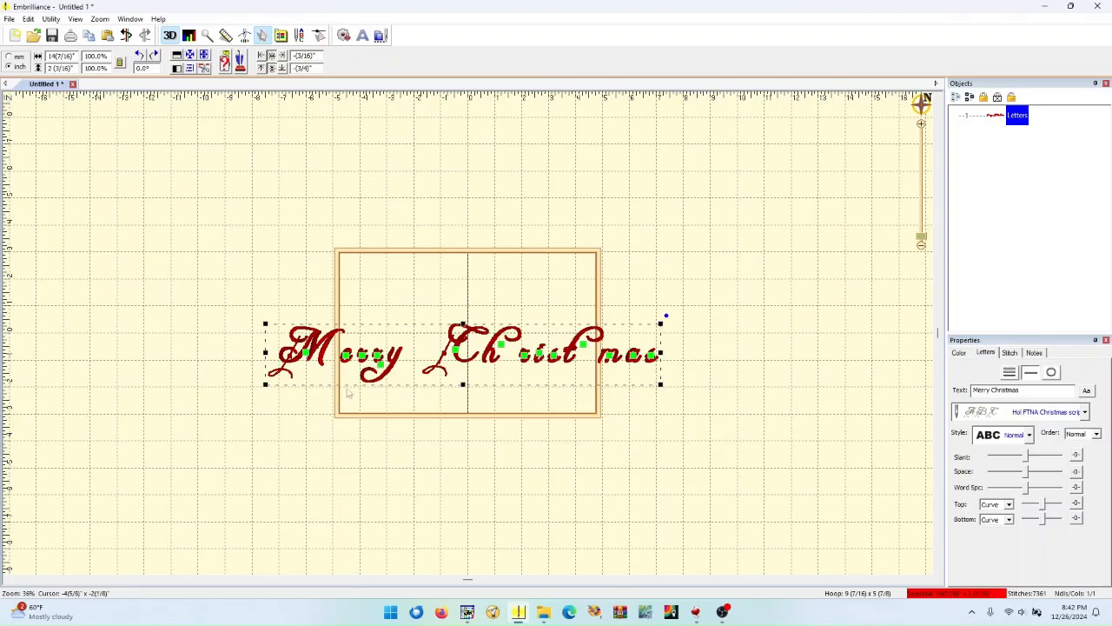
- Tighten the letter spacing by shifting the e about 3/8 inch towards the M and closing the h–r and t–m gaps in Christmas
left_click(347, 358)
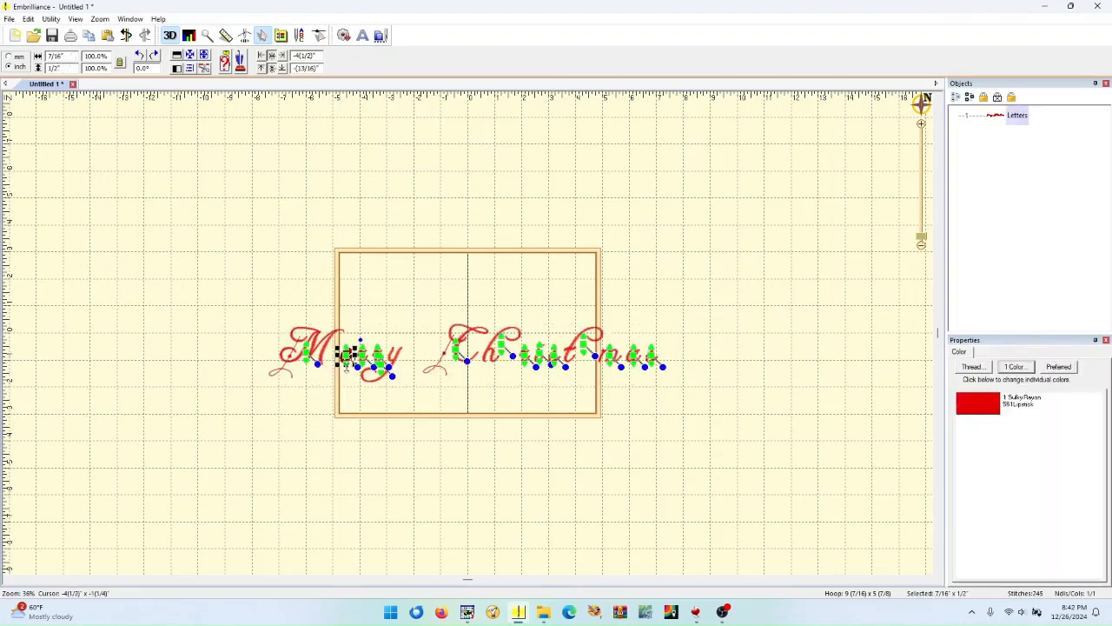
scroll(347, 367, "up", 3)
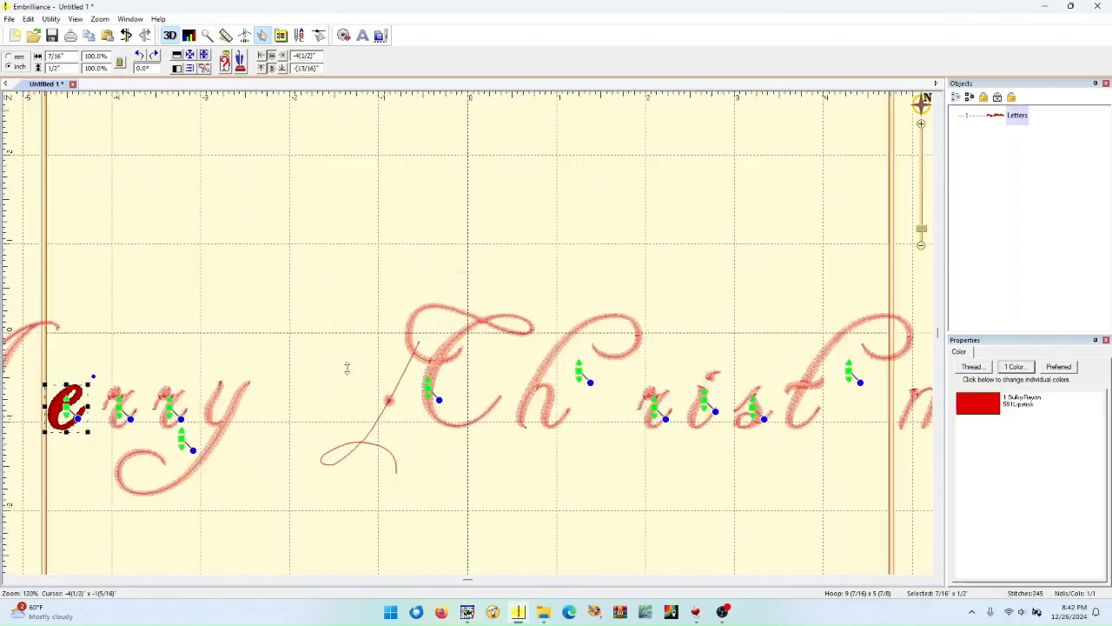
scroll(83, 457, "down", 1)
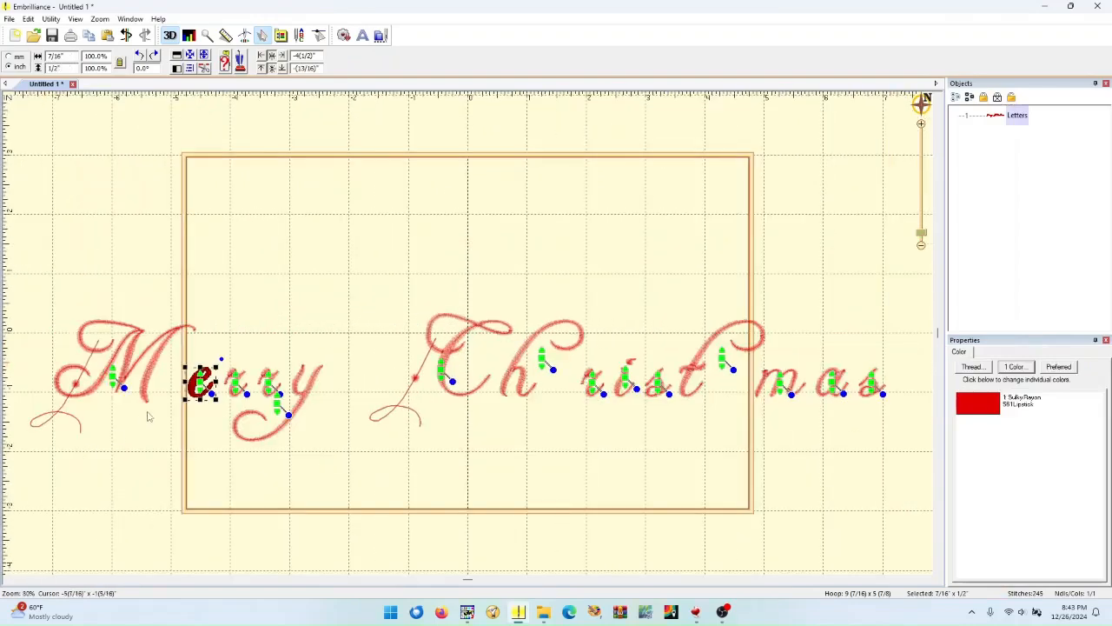
scroll(205, 395, "up", 1)
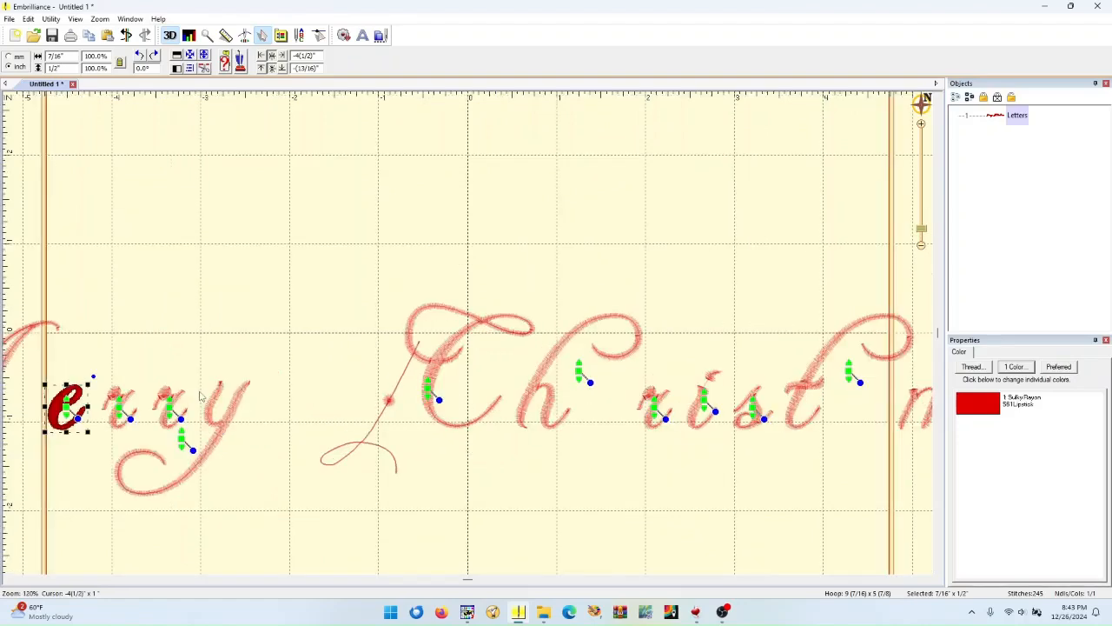
left_click_drag(73, 417, 33, 412)
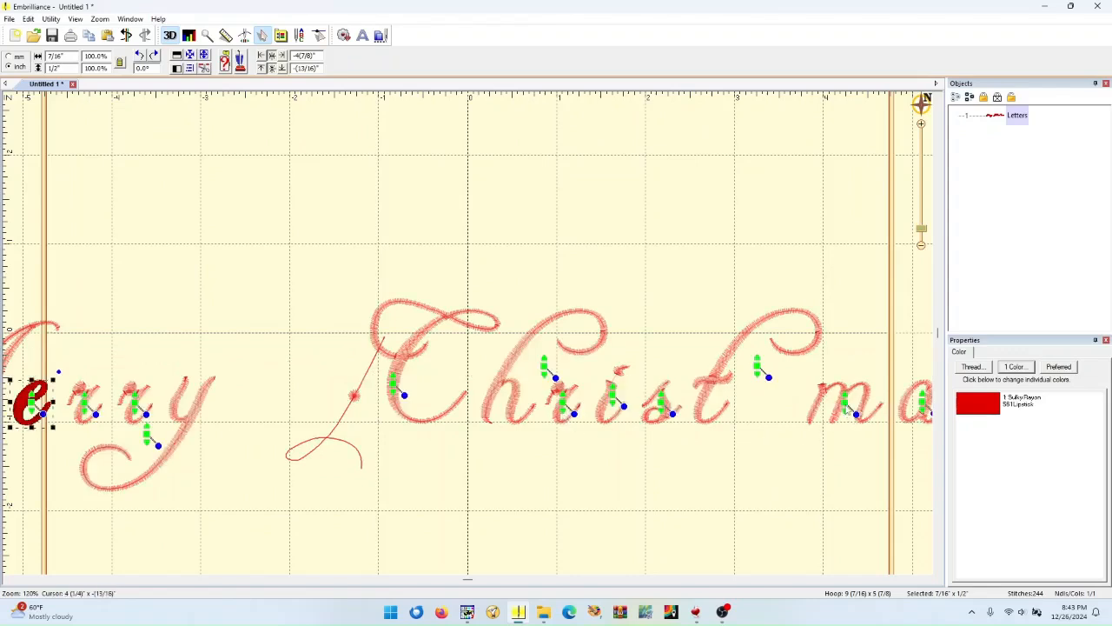
left_click_drag(845, 415, 782, 414)
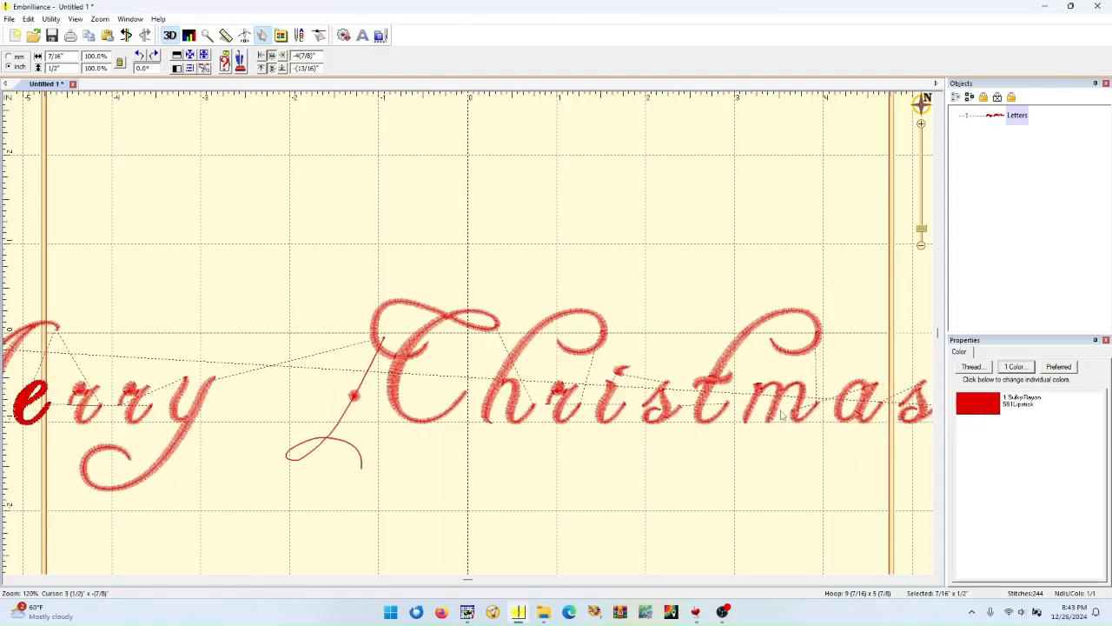
scroll(737, 448, "down", 4)
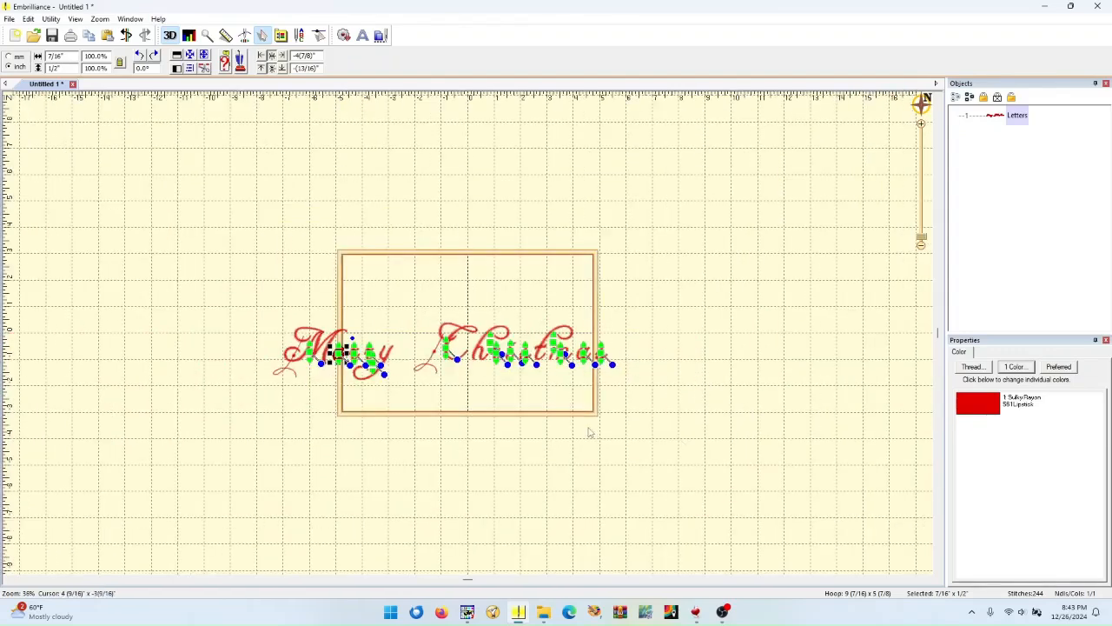
left_click(488, 404)
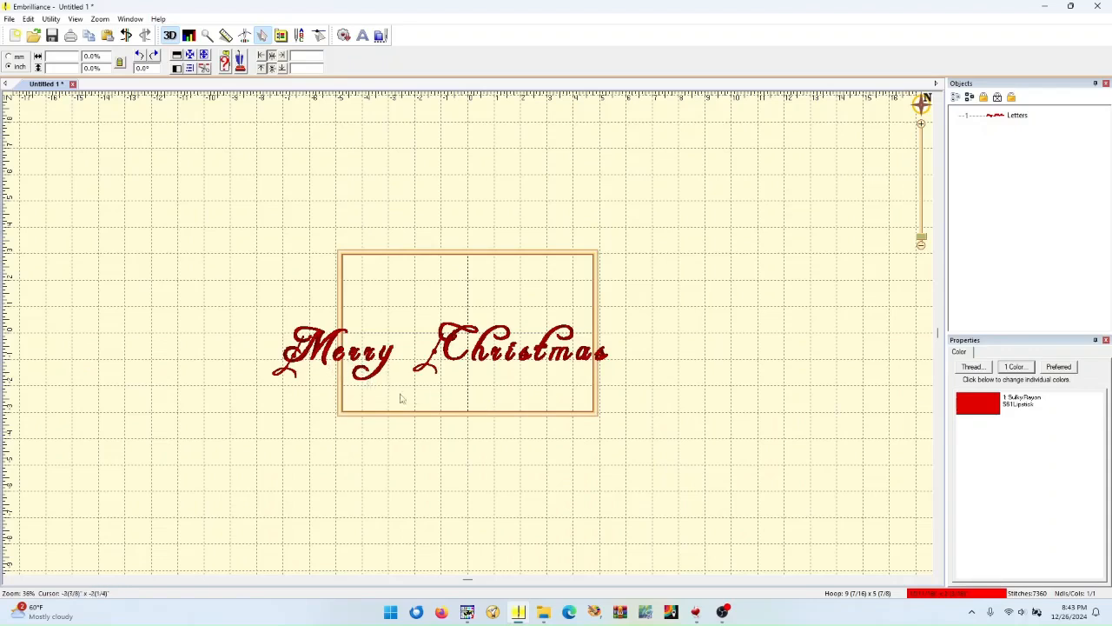
left_click(977, 411)
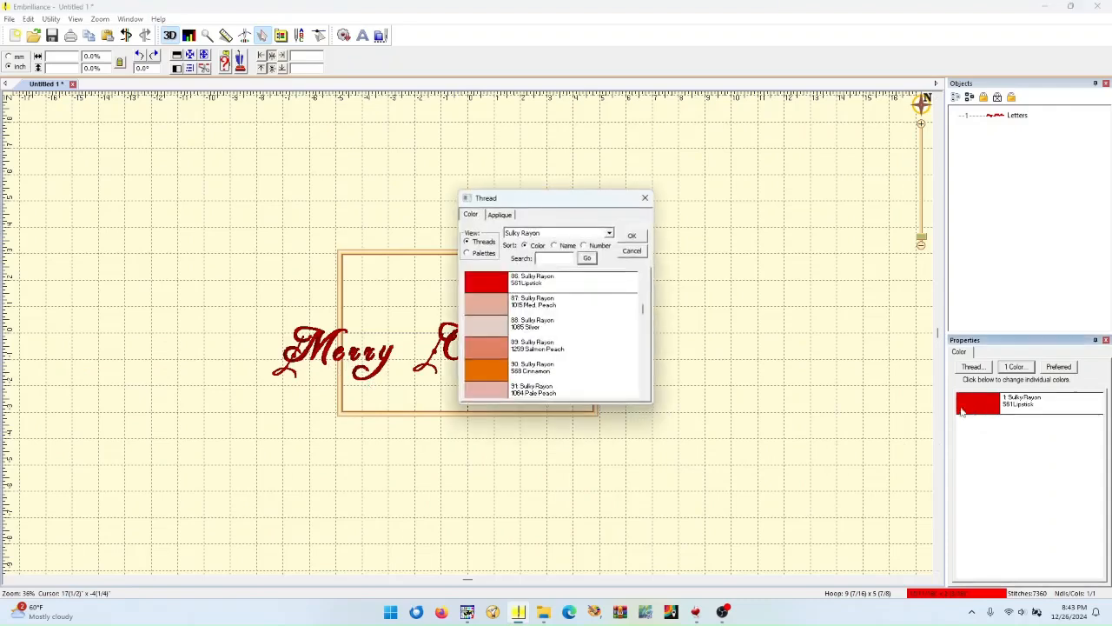
left_click(644, 197)
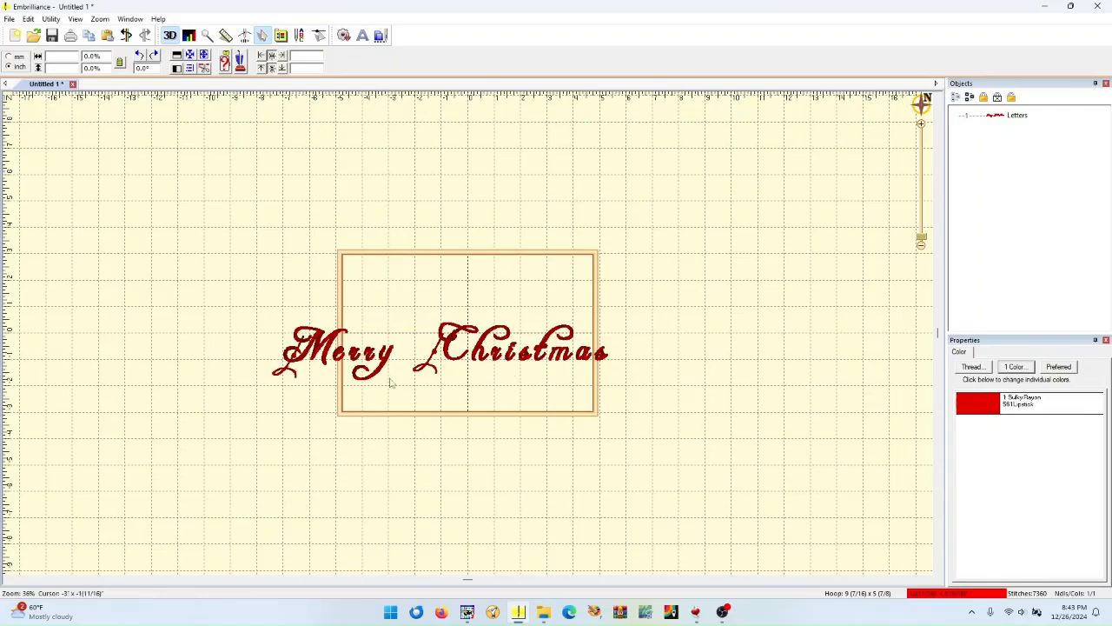